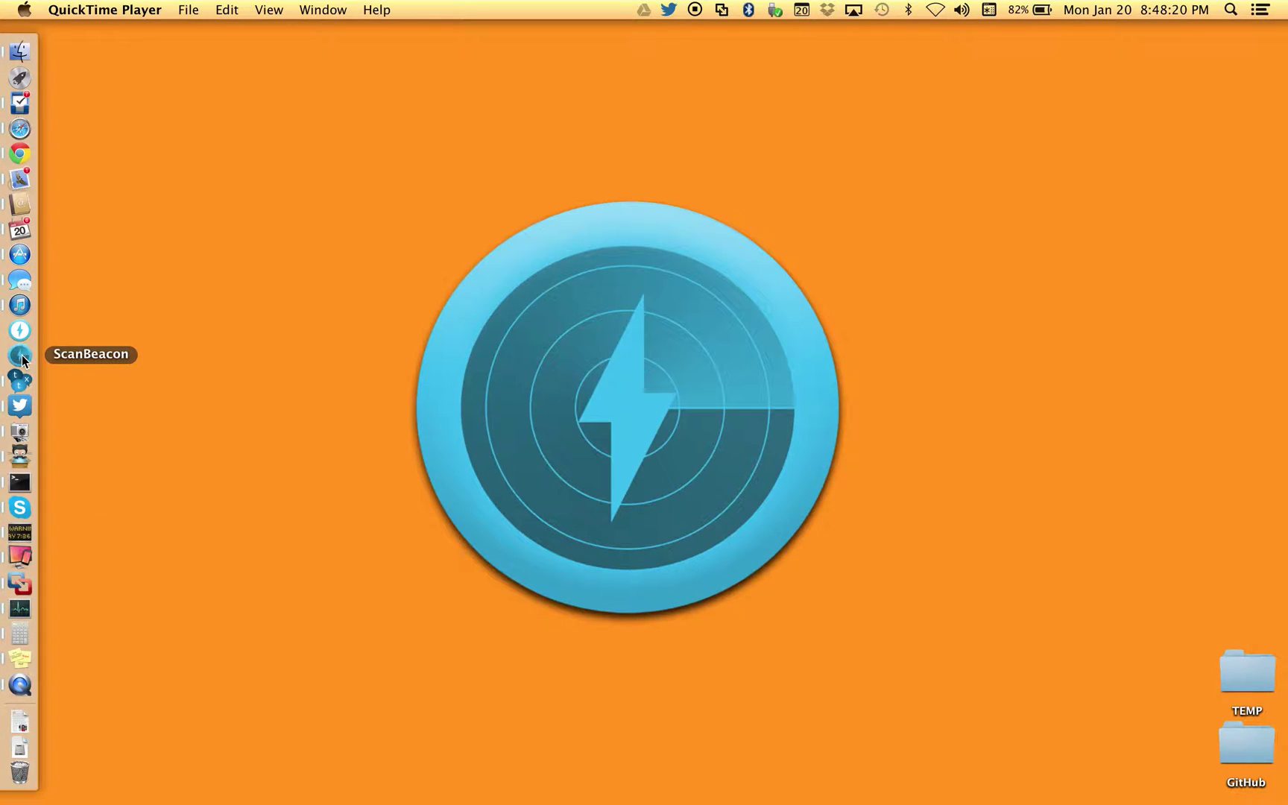
Open ScanBeacon, enlarge and reposition its window, and start scanning for beacons.
click(22, 360)
drag(634, 99, 724, 78)
drag(1002, 525, 1146, 604)
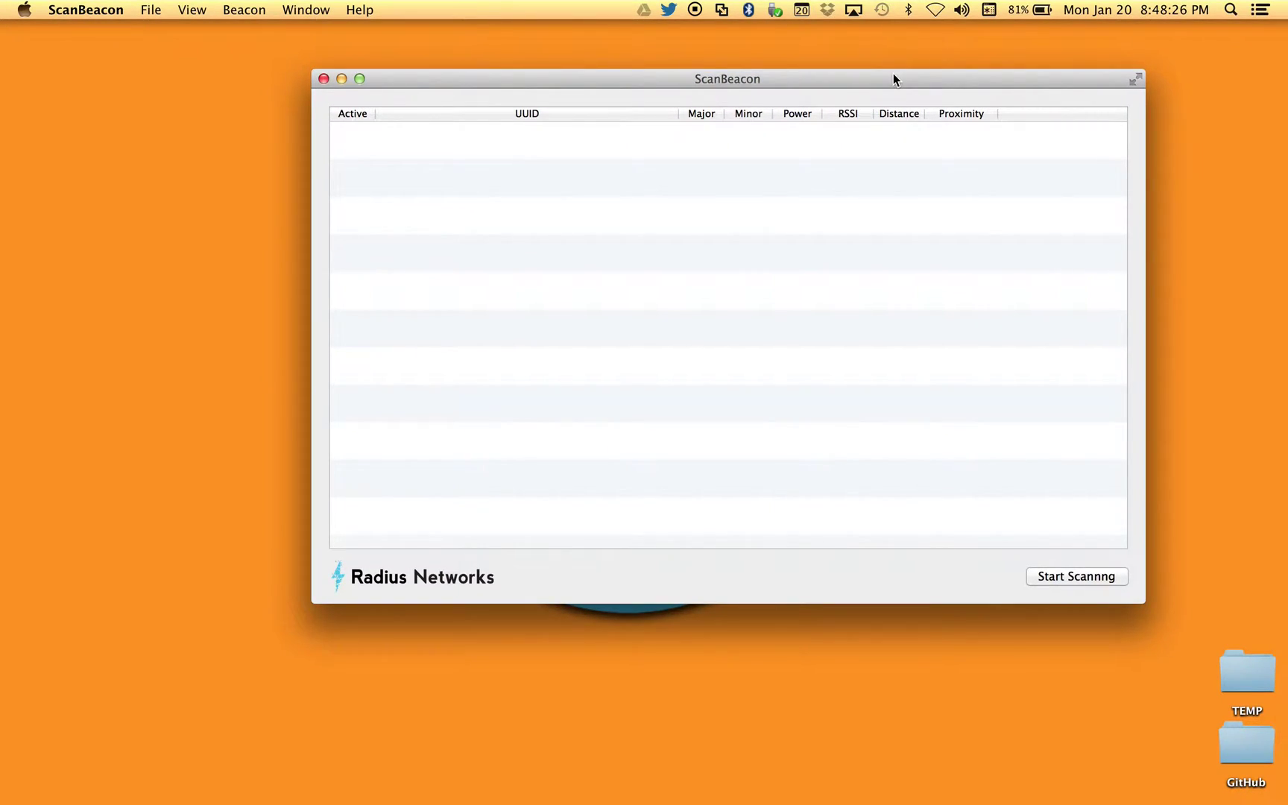
drag(893, 78, 856, 59)
click(1061, 559)
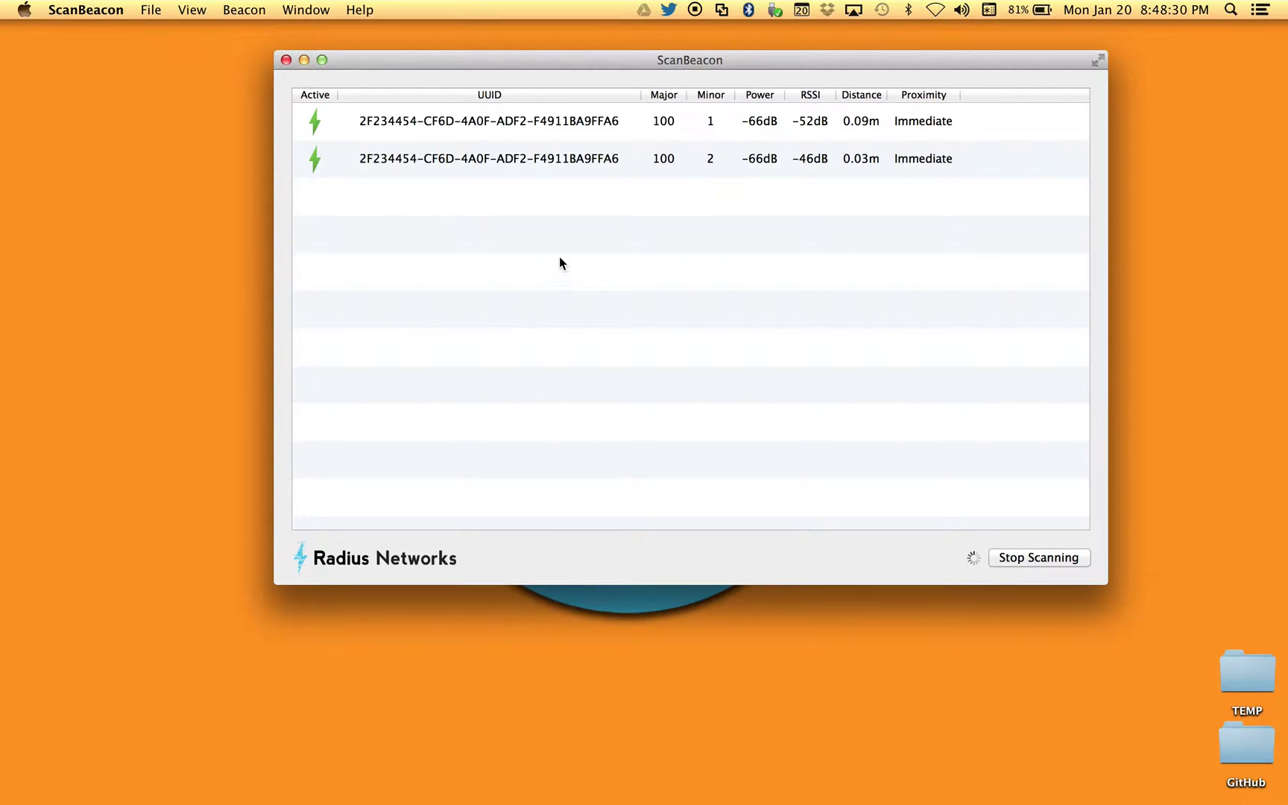
Stop the running beacon scan and start scanning again.
click(1053, 564)
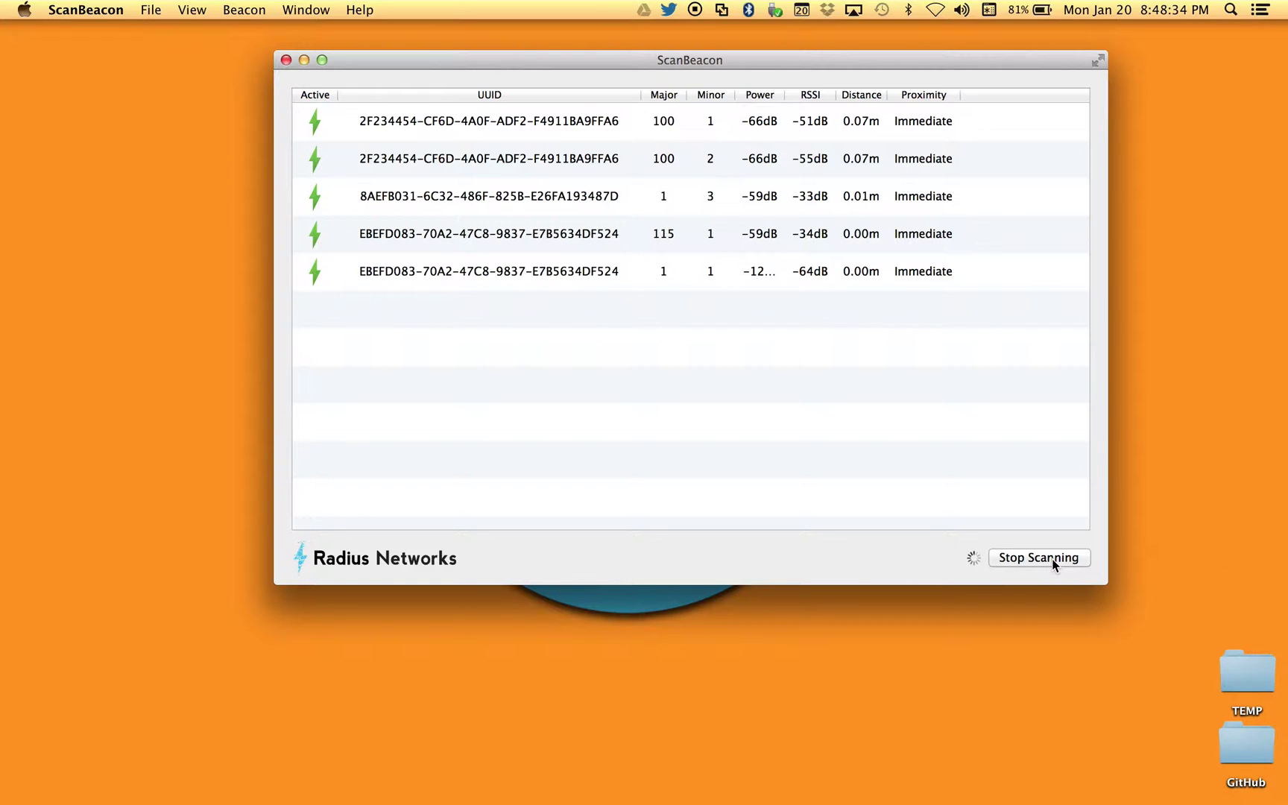
click(1051, 558)
click(243, 10)
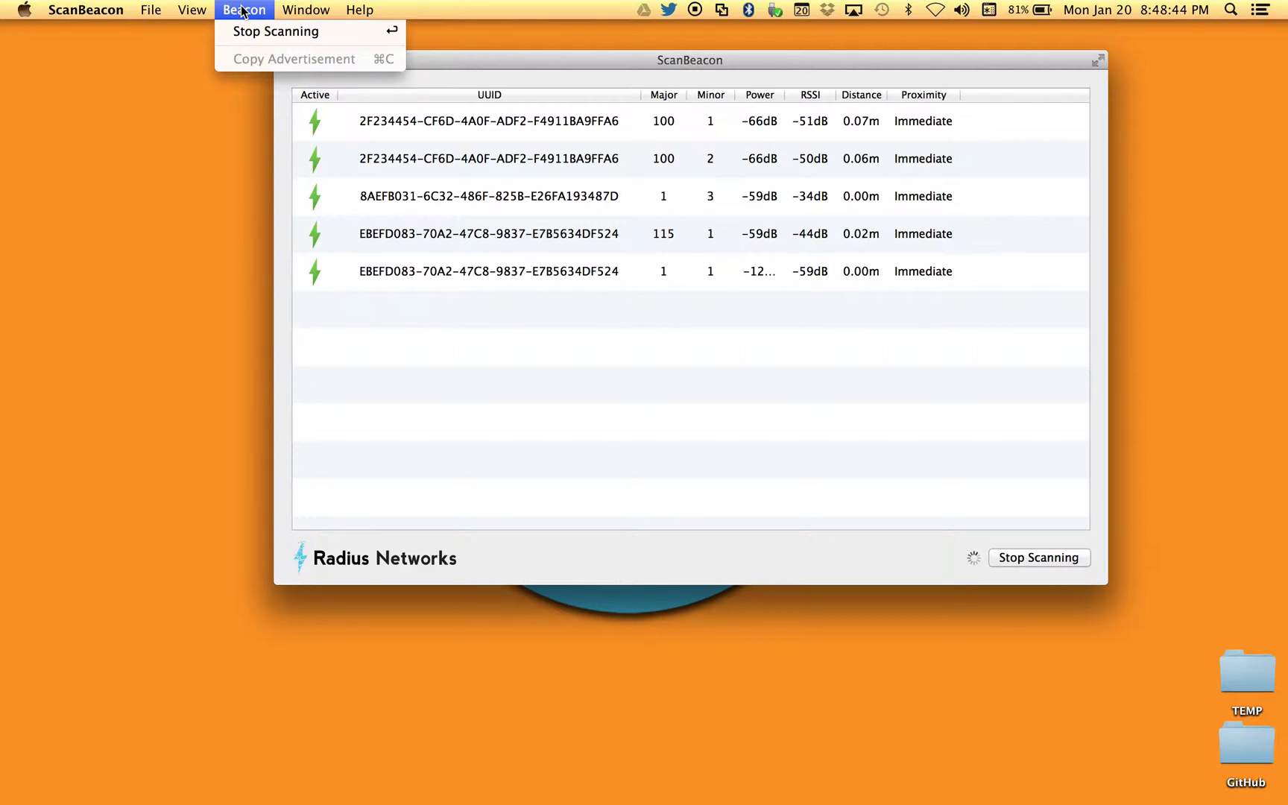
key(Down)
key(Return)
click(247, 11)
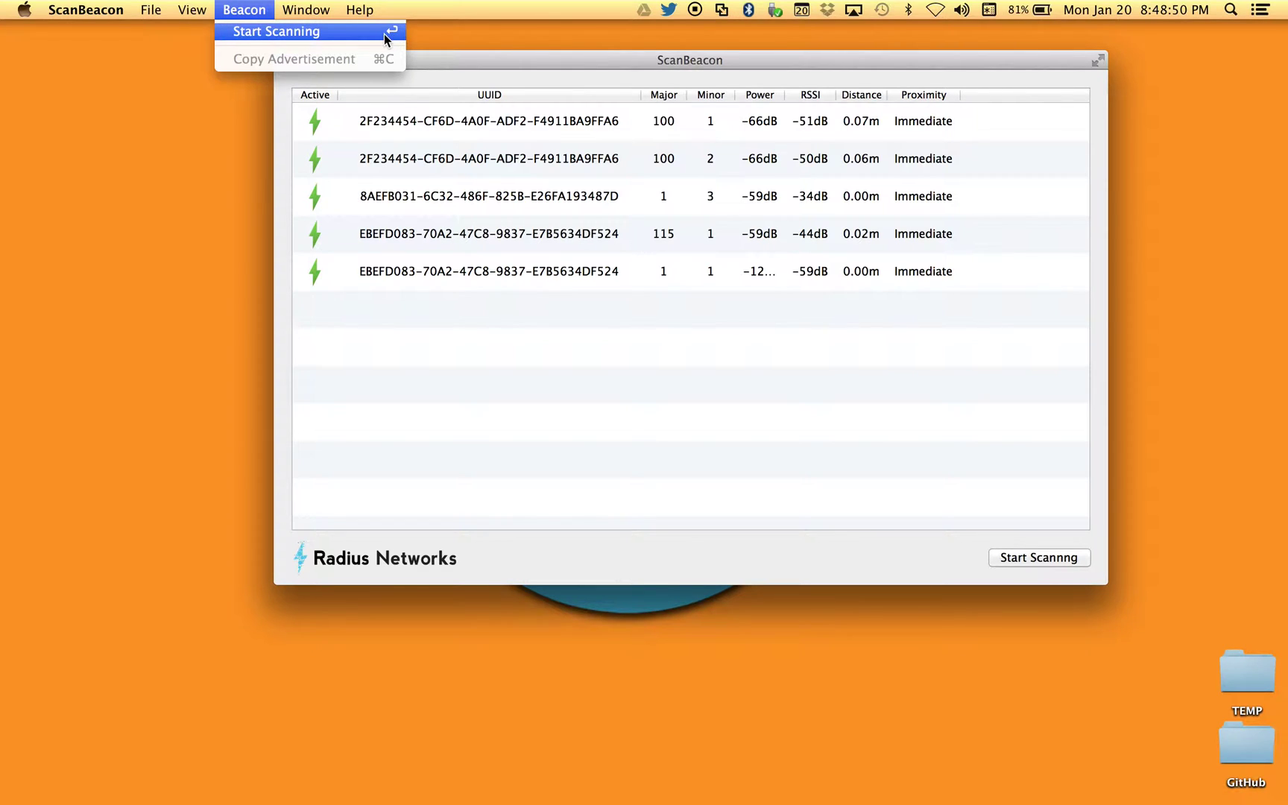
click(285, 33)
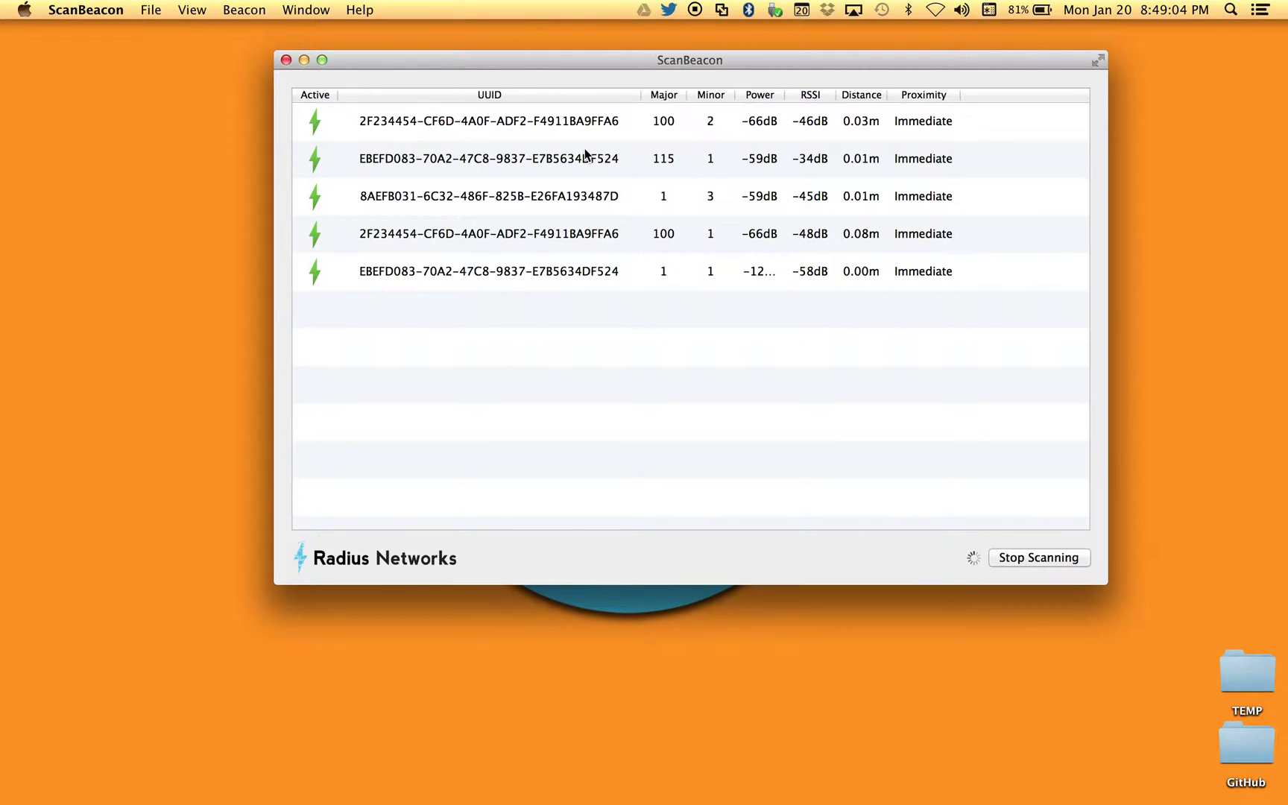
Examine the first listed beacon's UUID, major, minor, power, RSSI, distance and active status.
click(567, 125)
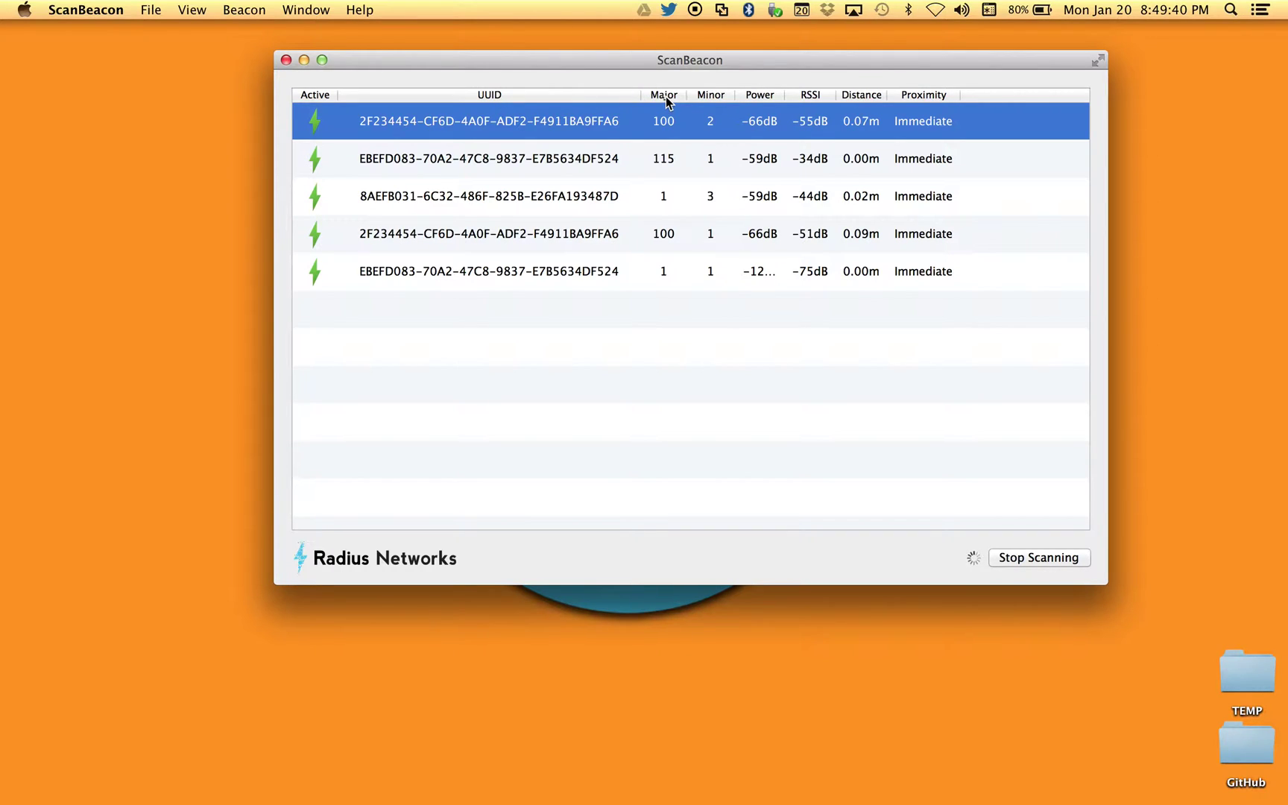
mouse_move(667, 101)
click(766, 123)
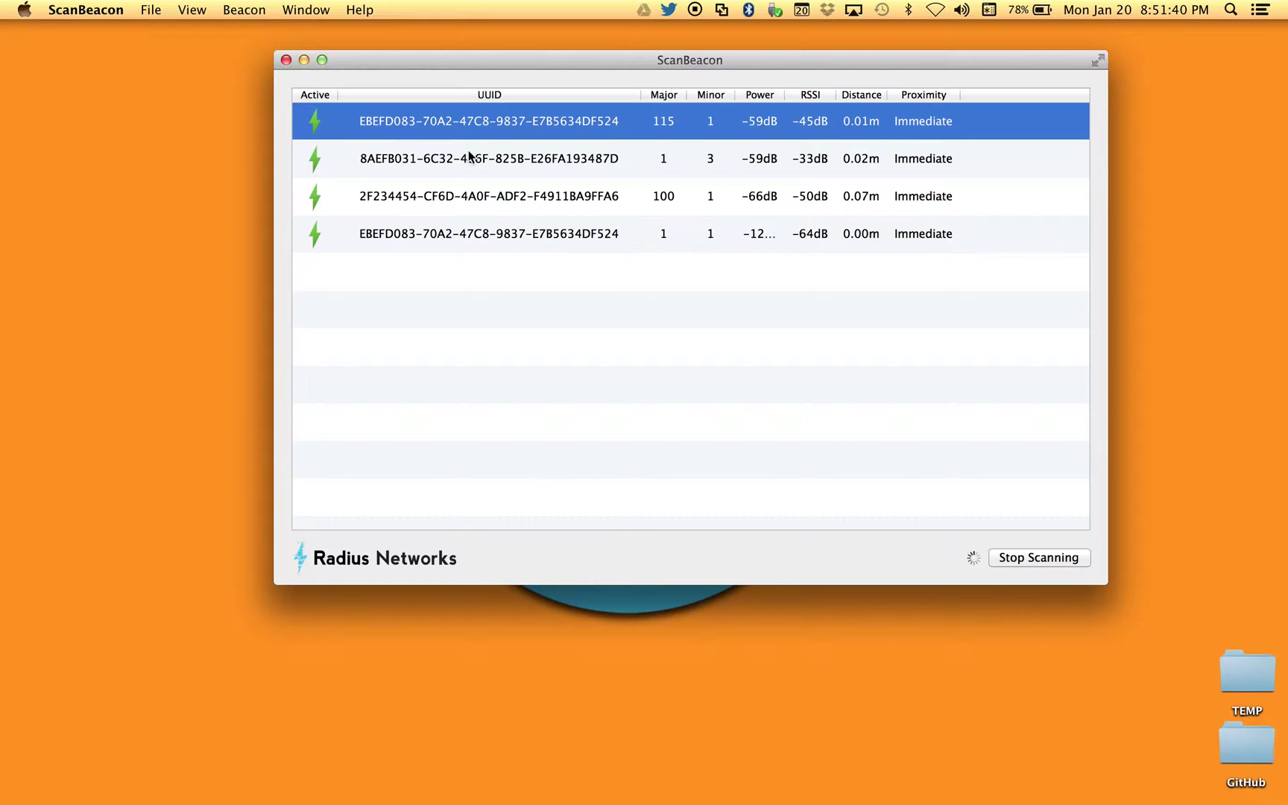
click(316, 132)
Widen the Power column to show its full values and select the last beacon in the list.
drag(785, 91, 836, 91)
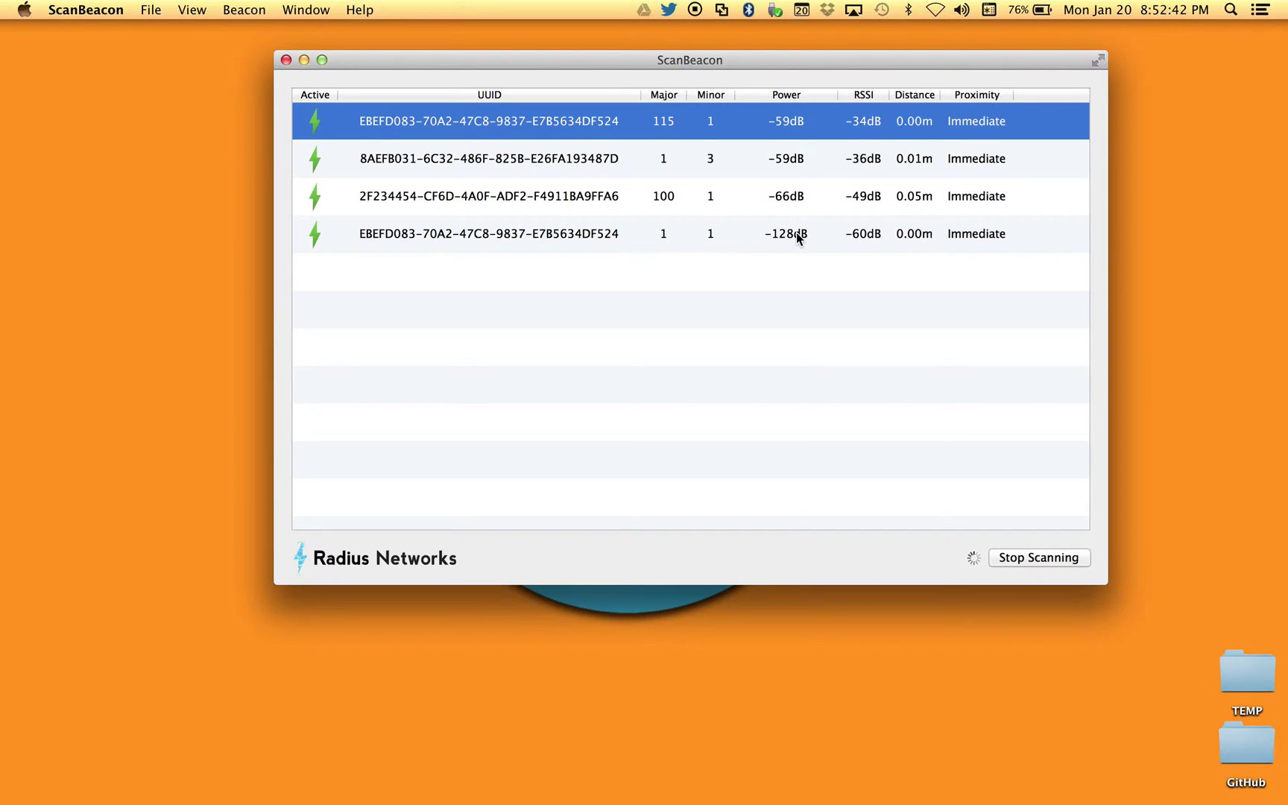
click(794, 235)
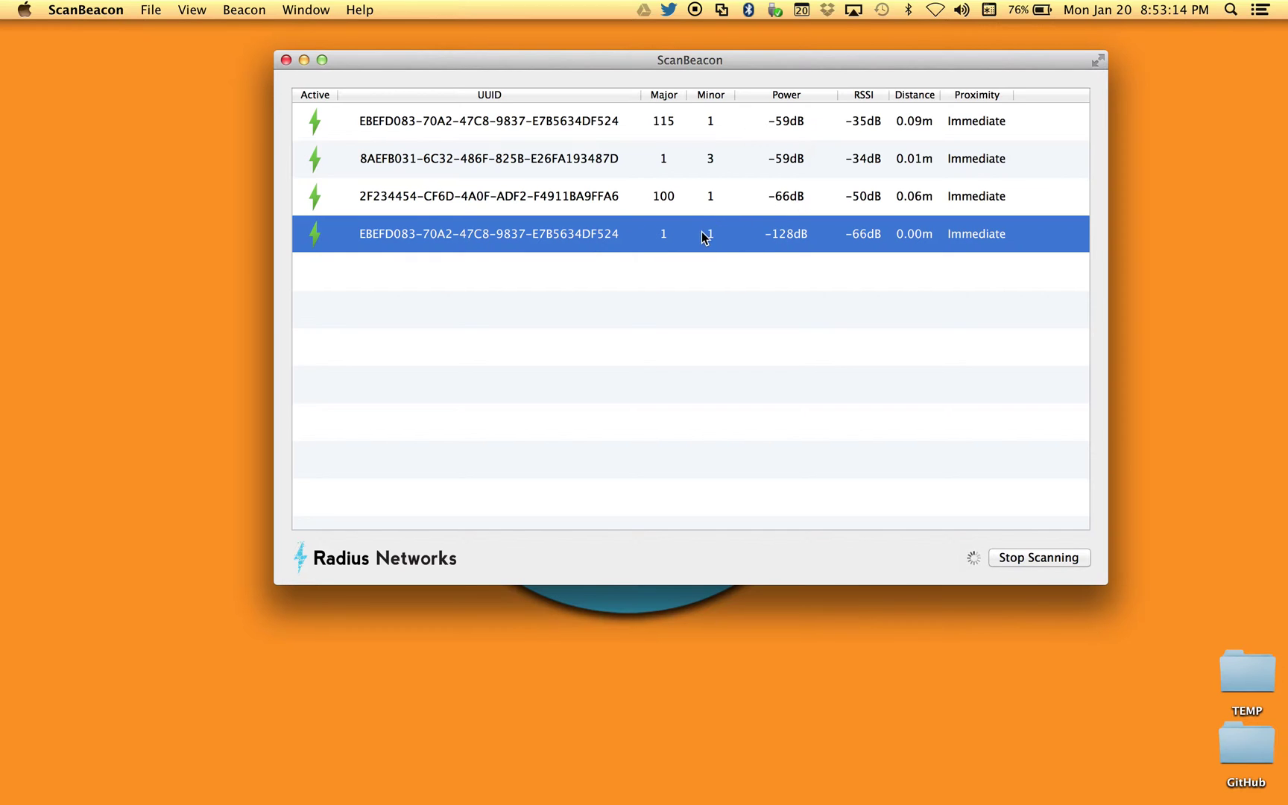
Stop the scan and copy the advertisement of the selected beacon at the end of the list.
click(1021, 556)
right_click(582, 237)
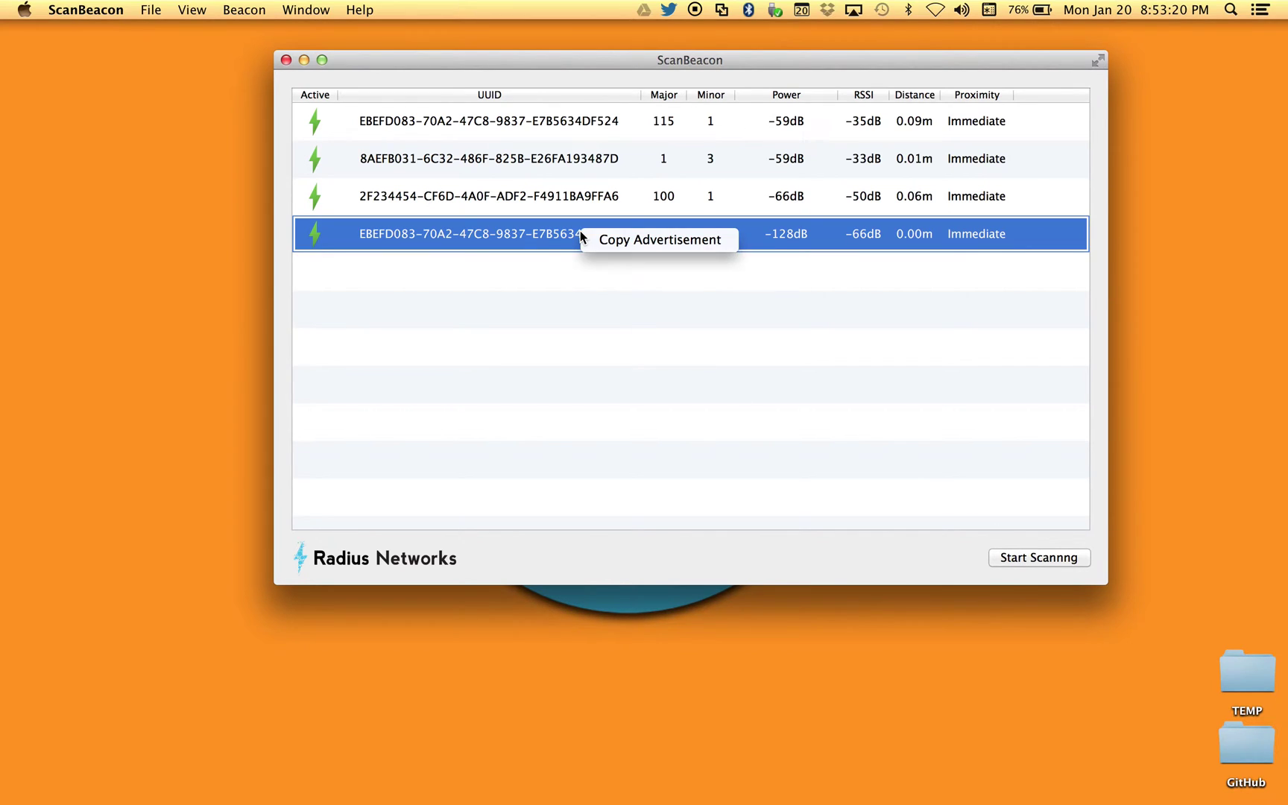
click(617, 238)
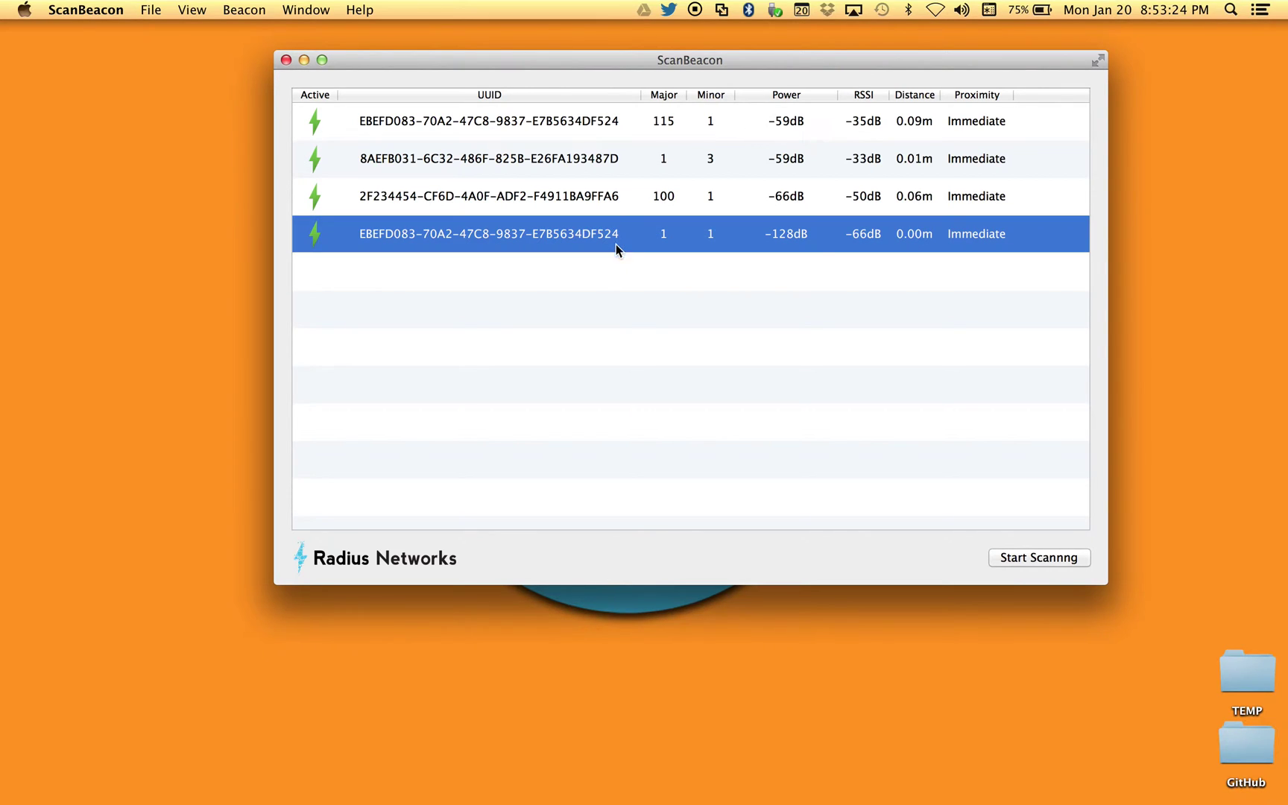
Switch to Stickies and paste the copied beacon advertisement into the blank note.
key(F4)
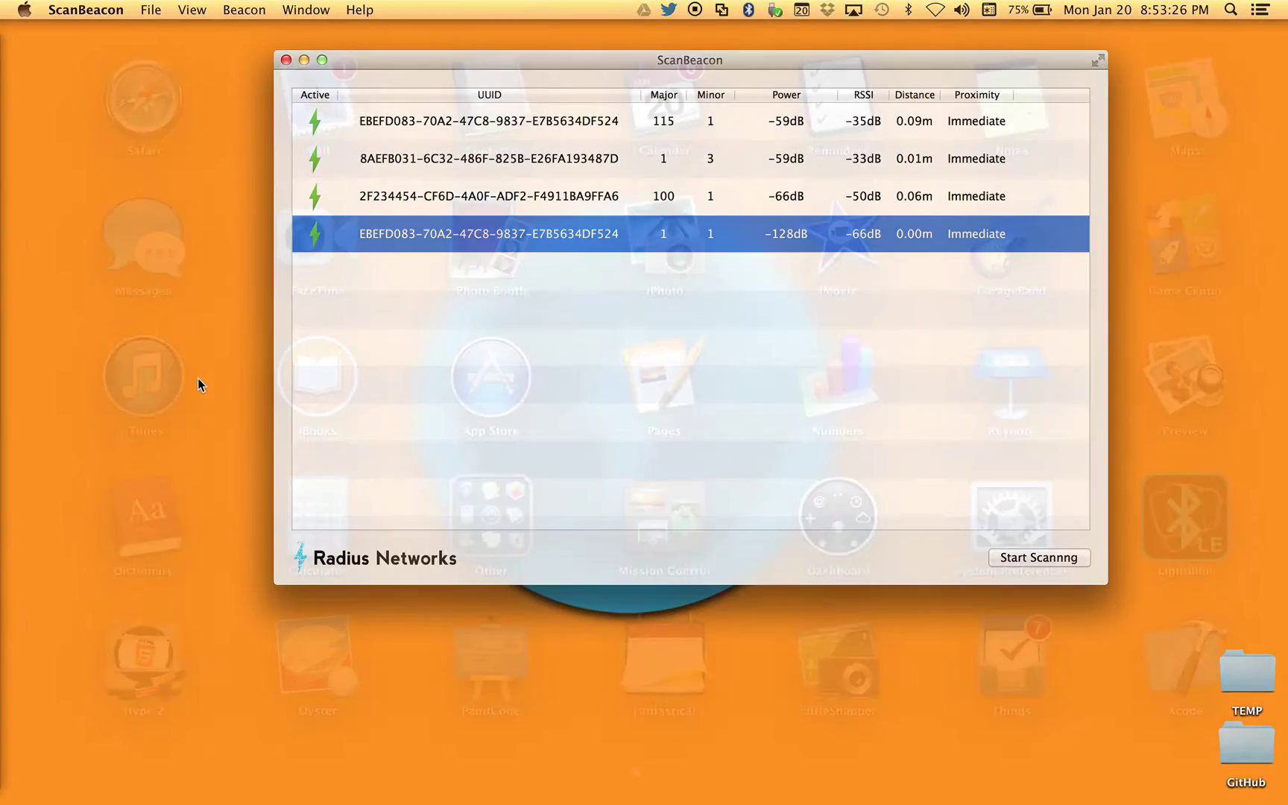
text(si)
key(BackSpace)
text(tic)
click(619, 149)
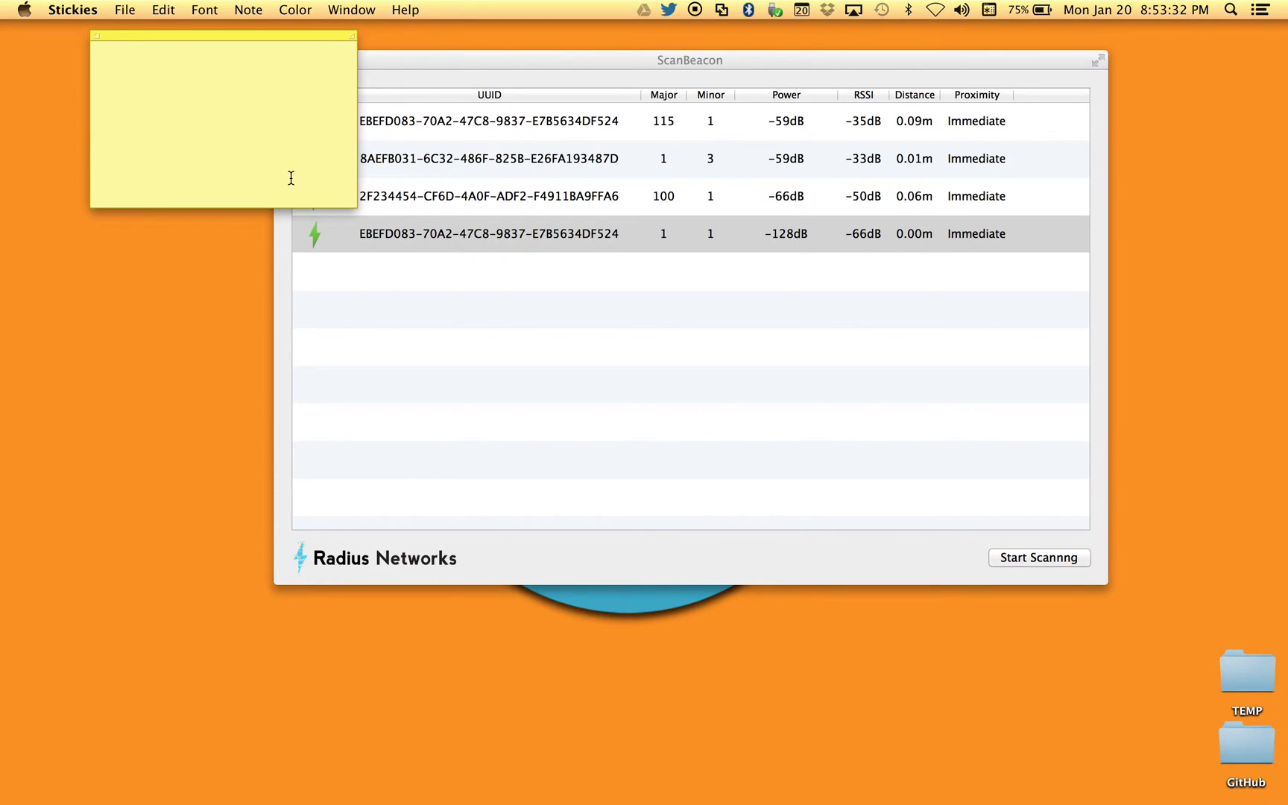
text({     identifier = "3FAB0AB5-A5FC-4B71-AE0C-07BF3922482E";     major = 1;     minor = 1;     power = "-128";     rssi = "-74";     timestamp = "1390269195.756272";     uuid = "EBEFD083-70A2-47C8-9837-E7B5634DF524"; })
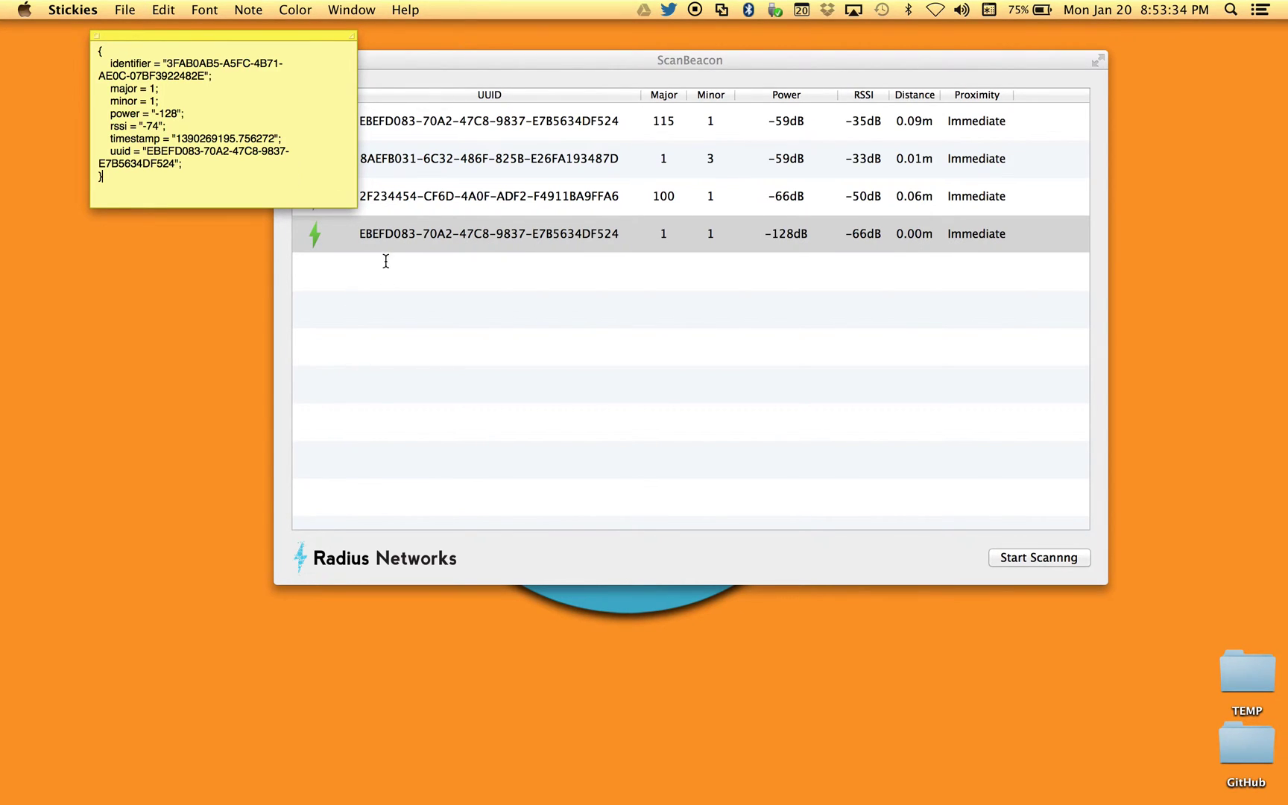
Enlarge the sticky note so the advertisement lines fit without wrapping, and move it lower on the screen.
drag(354, 206, 355, 443)
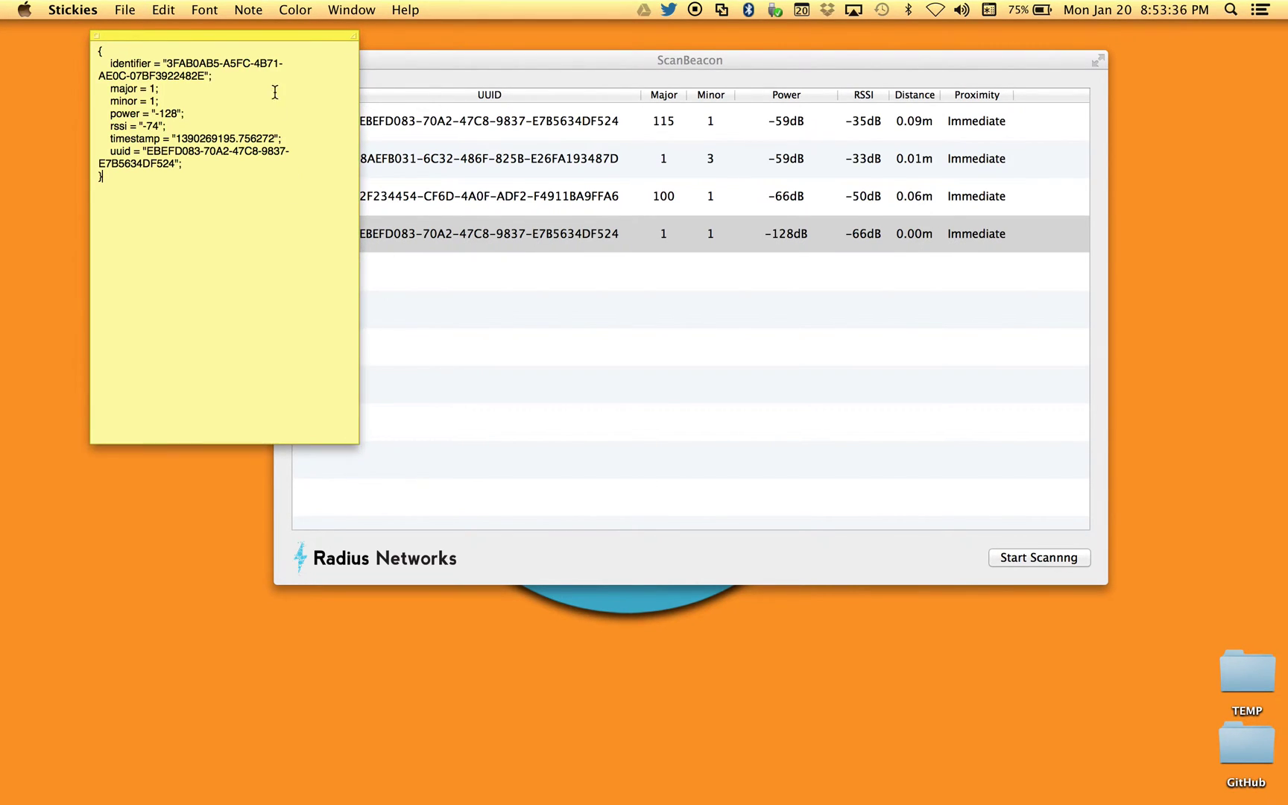
drag(354, 206, 534, 207)
drag(253, 36, 216, 176)
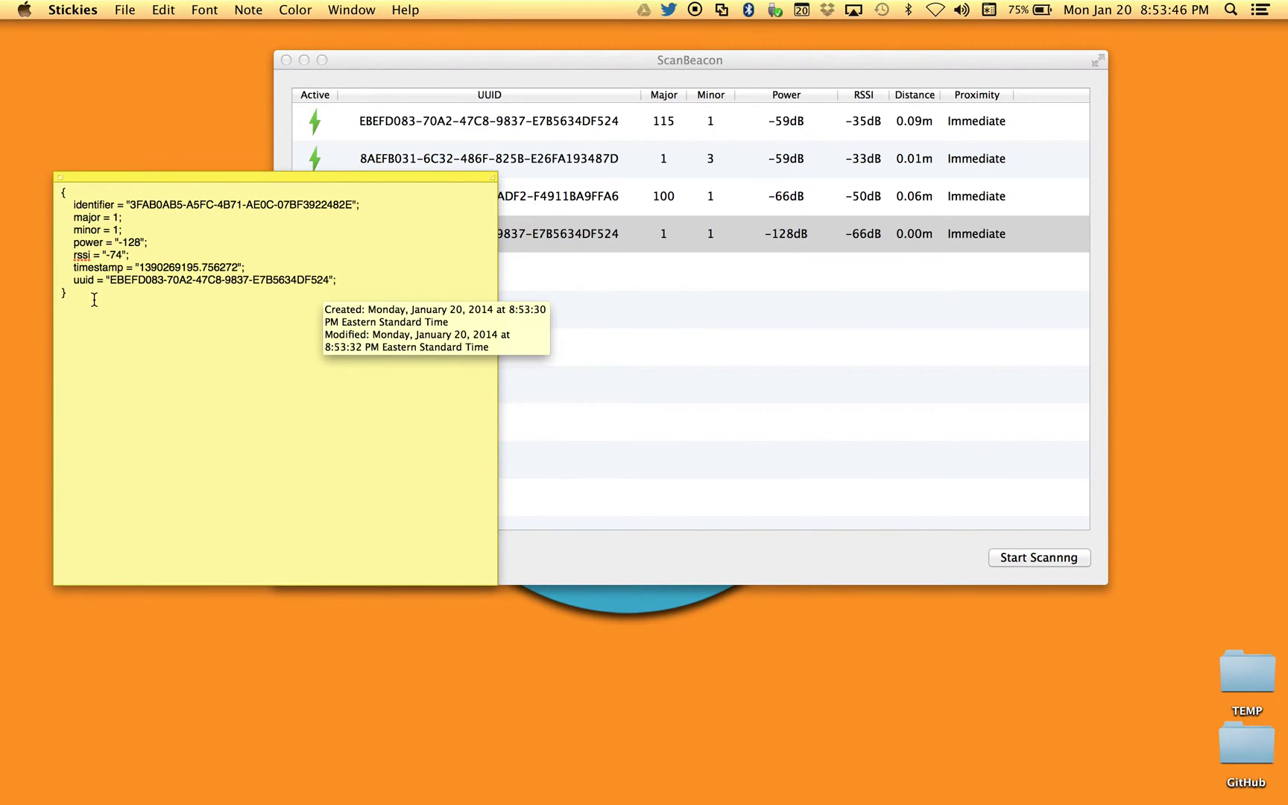
Examine the pasted advertisement's fields in the sticky note, from identifier through uuid.
drag(95, 299, 47, 194)
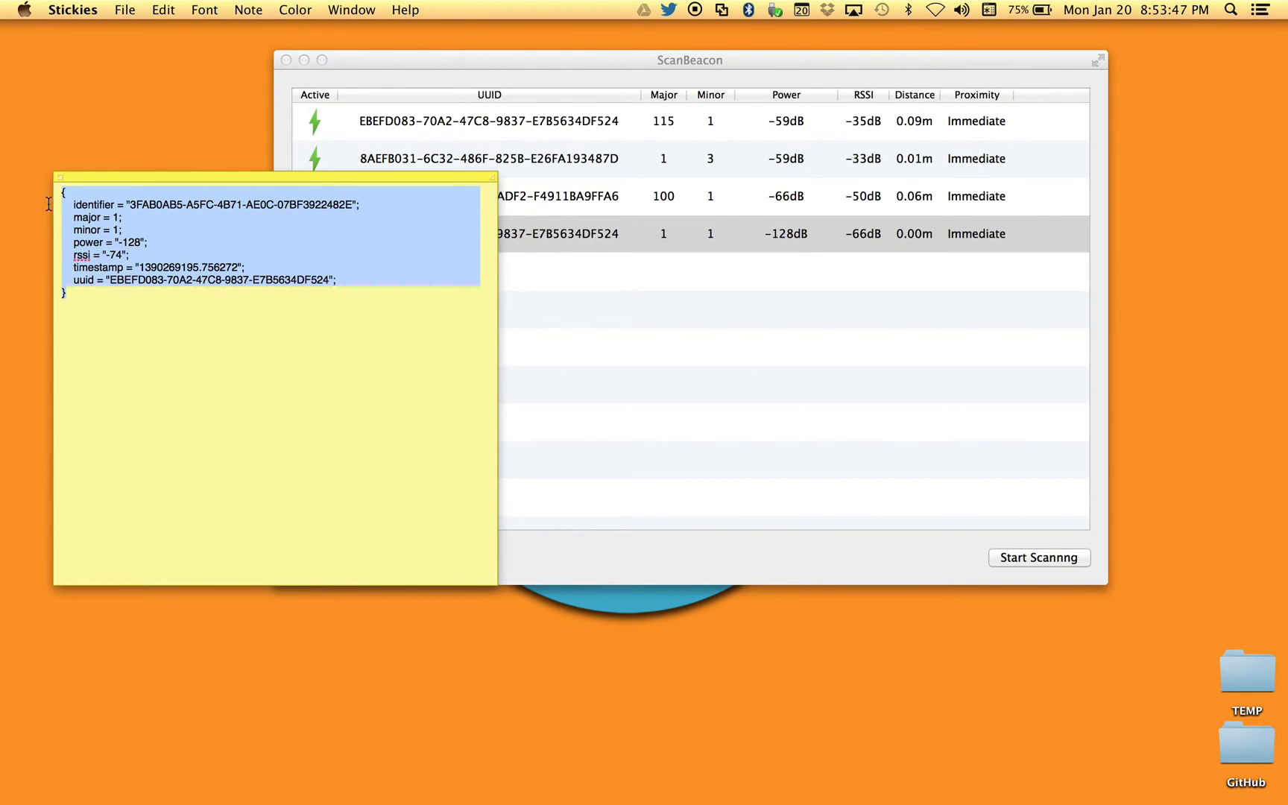
click(100, 299)
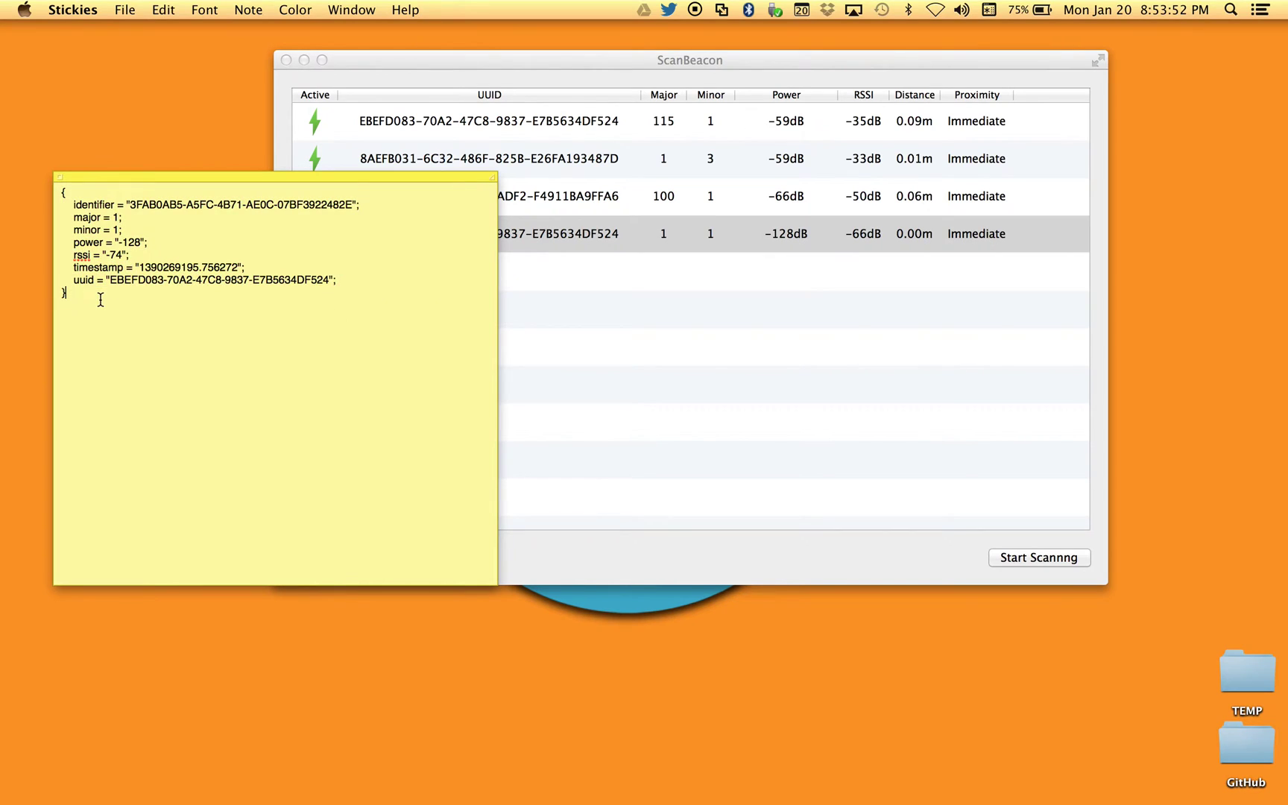
drag(101, 300, 61, 193)
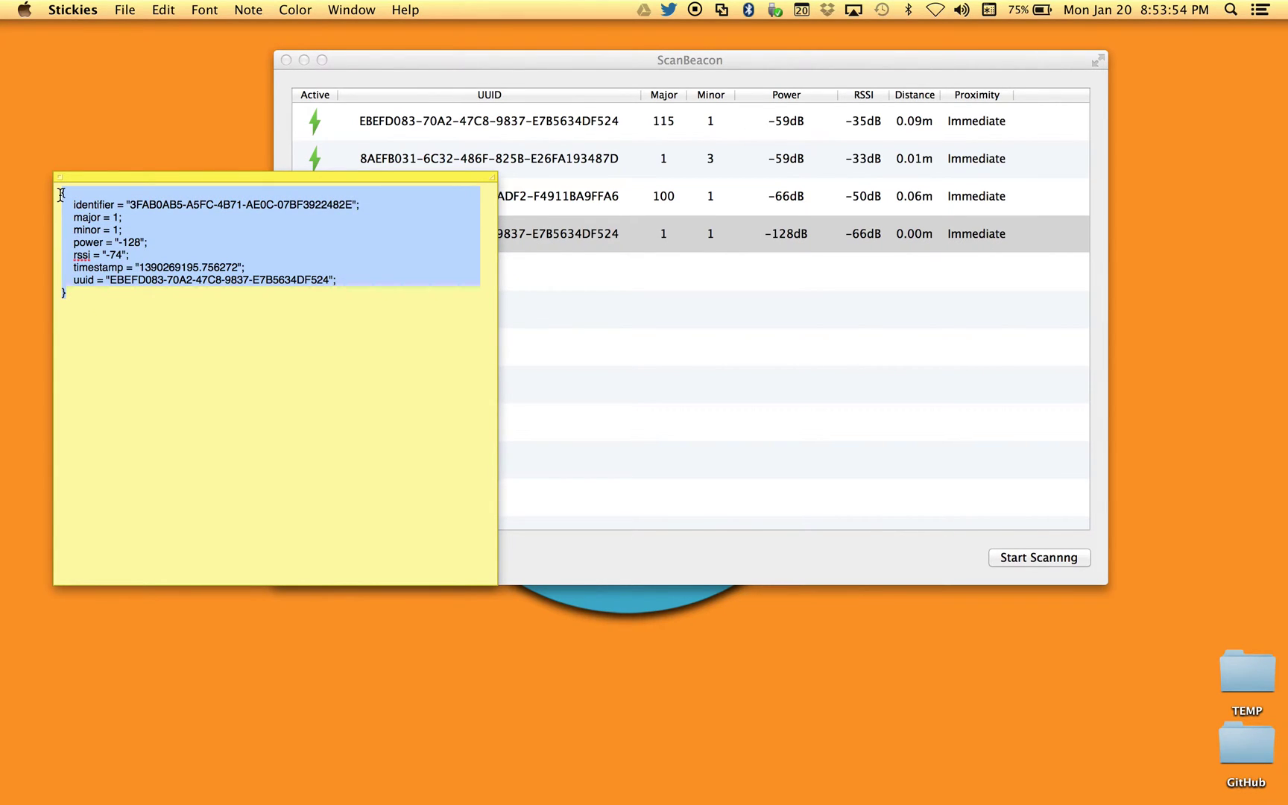
click(90, 298)
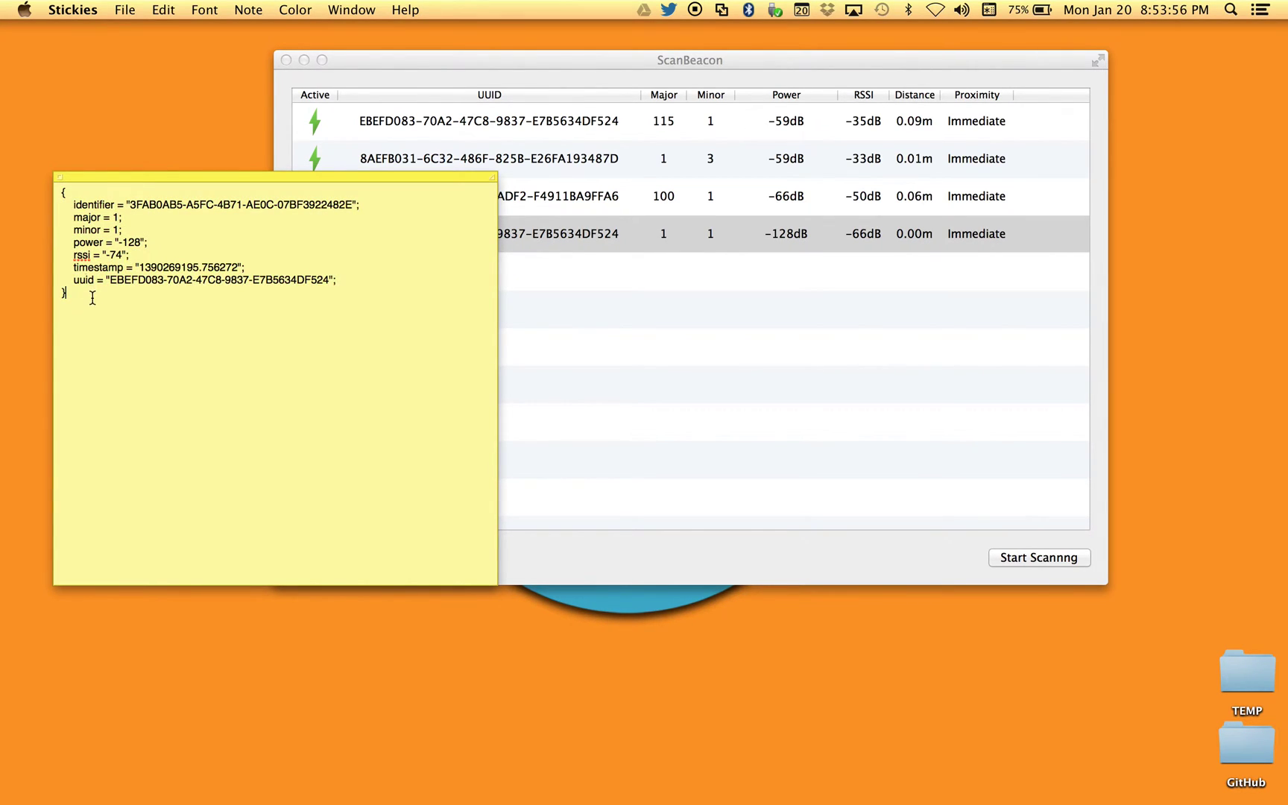
drag(90, 295, 58, 194)
click(101, 299)
drag(90, 295, 51, 195)
click(101, 298)
drag(90, 295, 65, 188)
click(95, 305)
drag(91, 298, 62, 193)
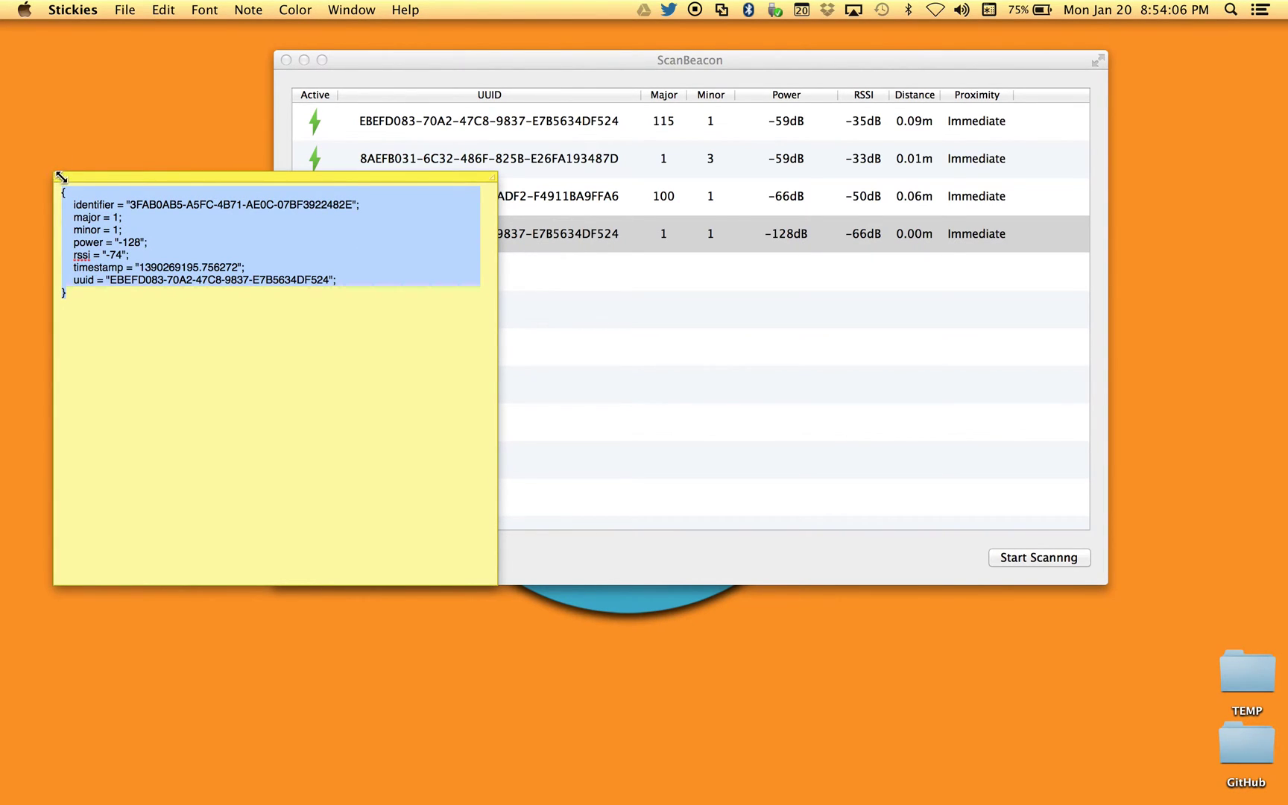
Close the sticky note without saving its contents.
click(59, 177)
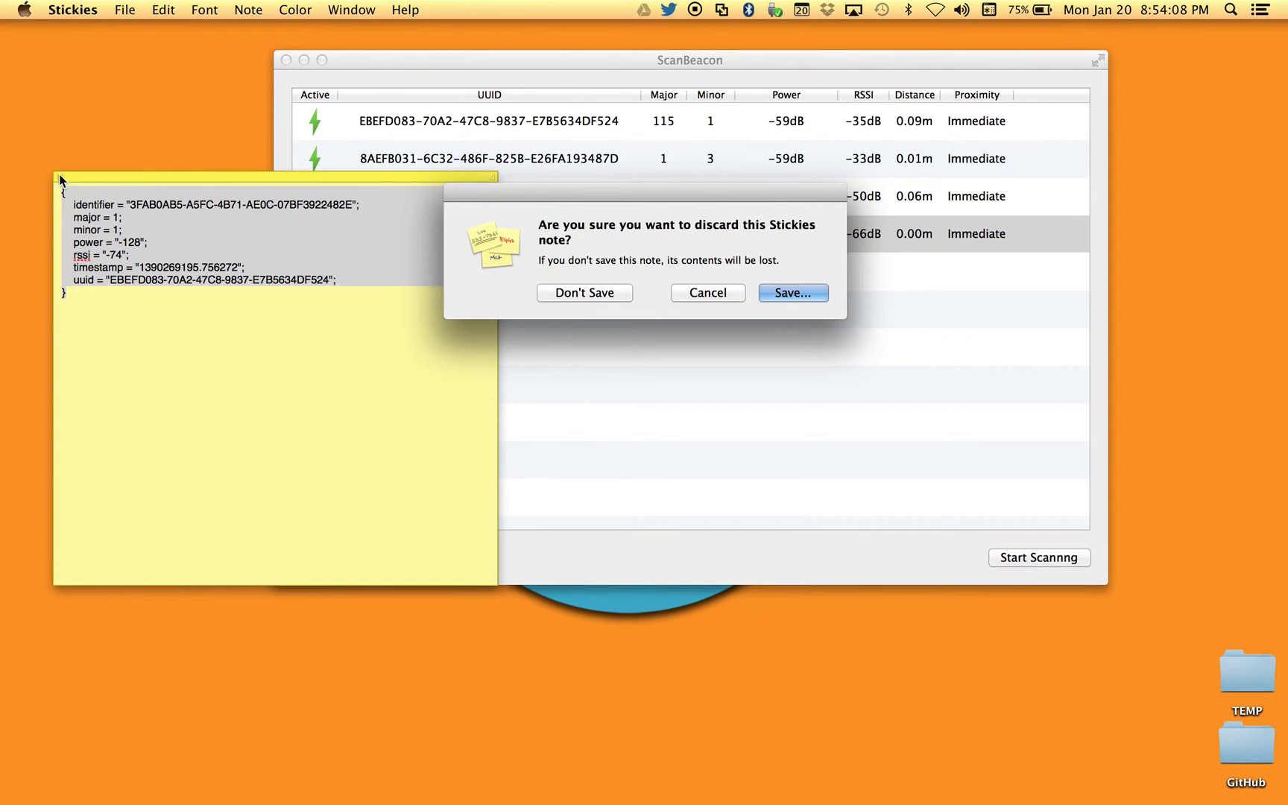
click(589, 294)
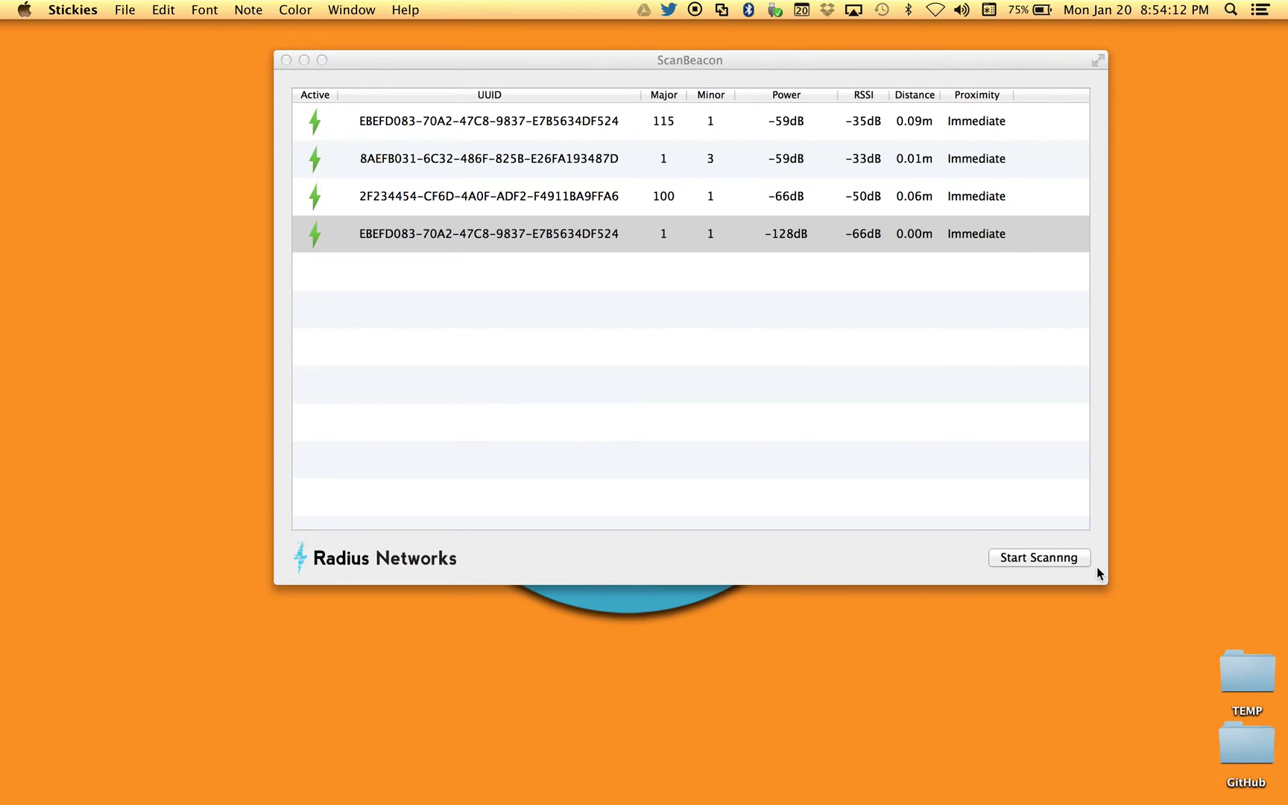
Run a fresh beacon scan in ScanBeacon and stop it once the nearby beacons are listed.
click(1045, 562)
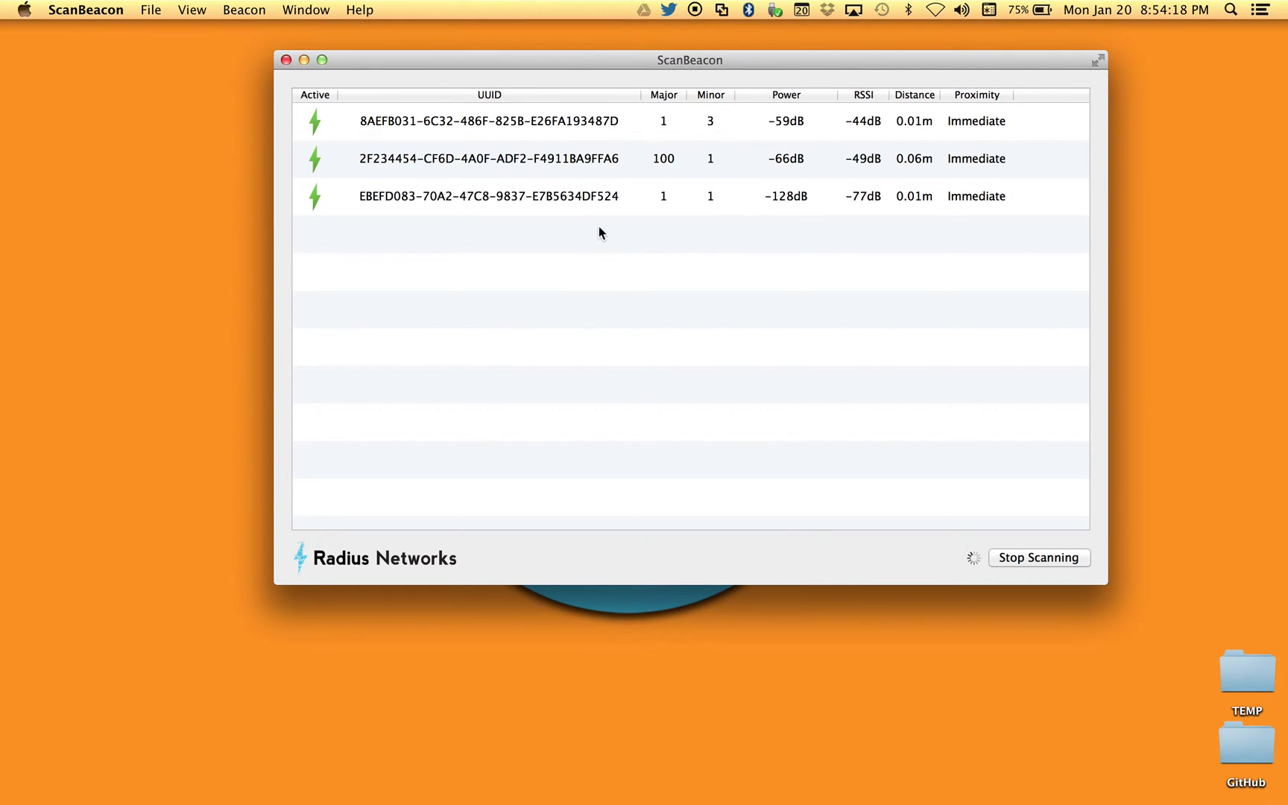
click(1024, 558)
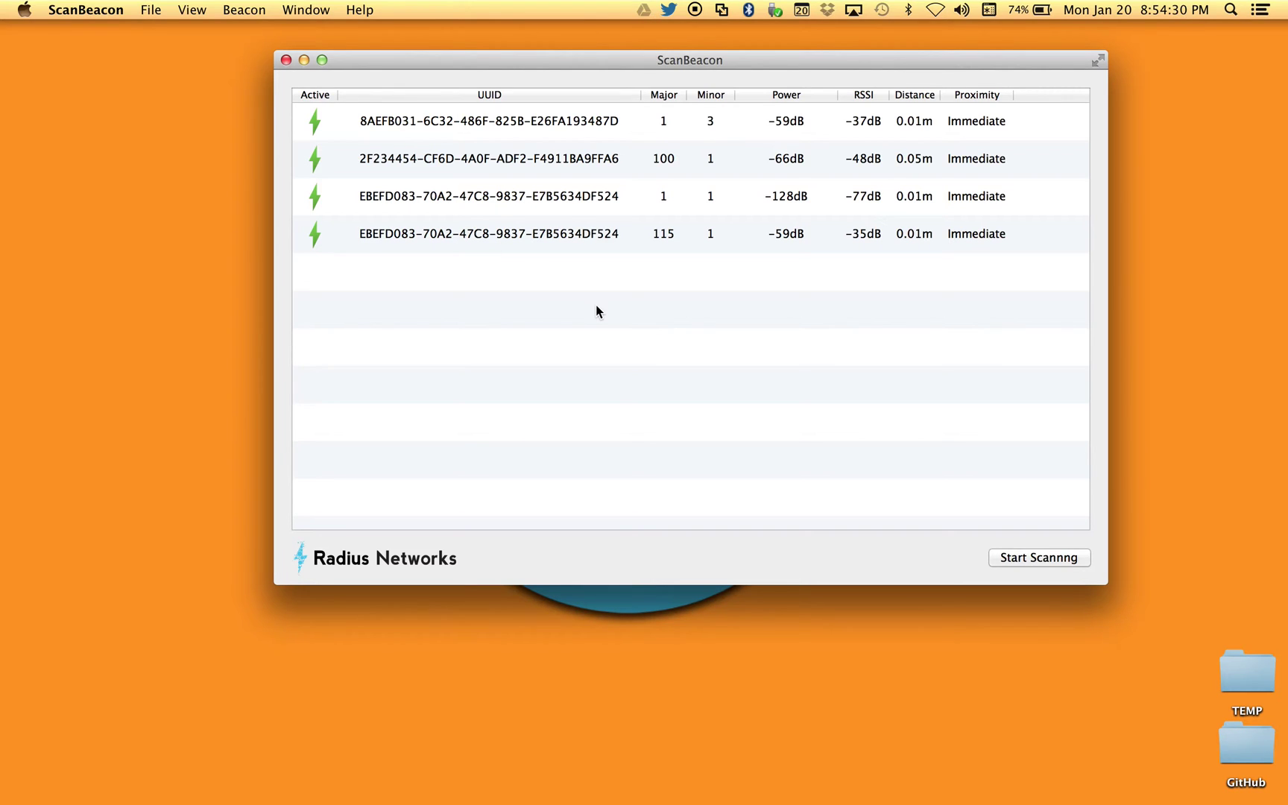
Move the ScanBeacon window clear of the desktop files and save the beacon list to the Desktop as mybeacons.
drag(443, 59, 270, 65)
click(153, 10)
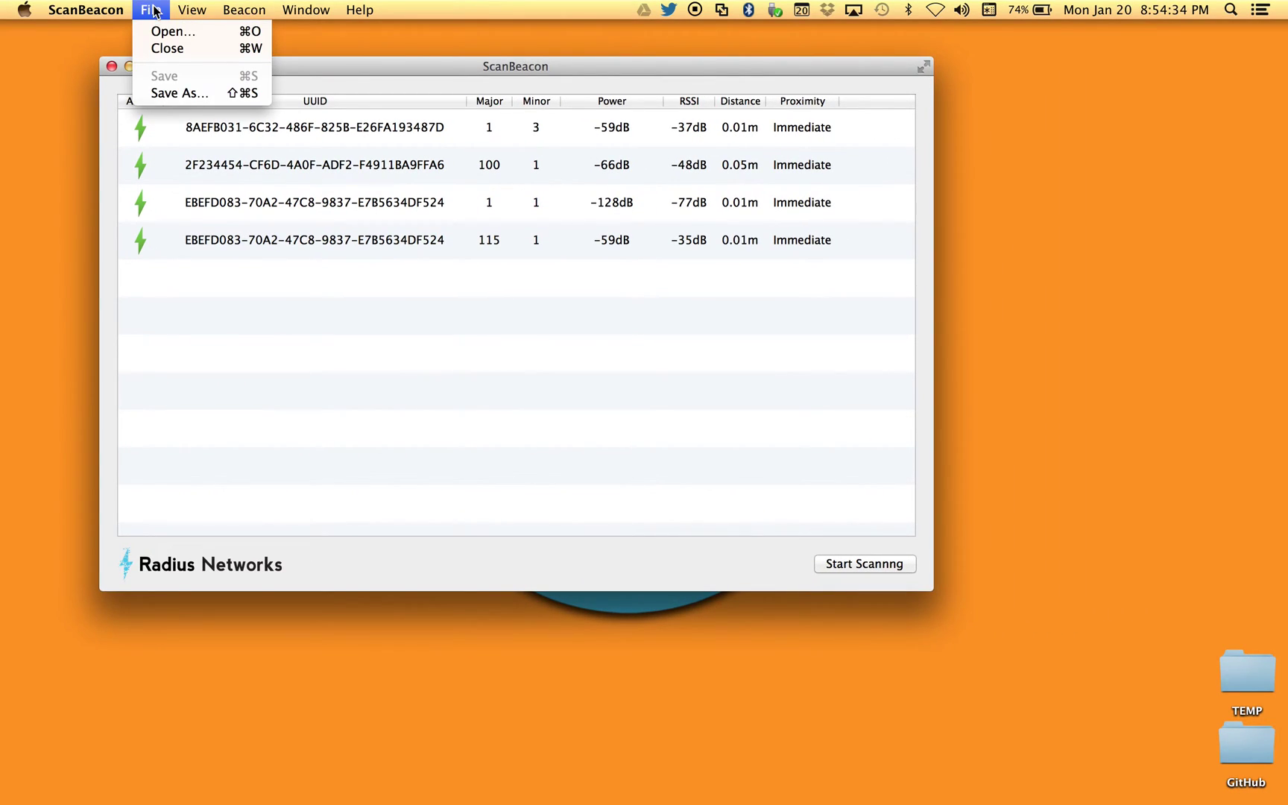
click(178, 93)
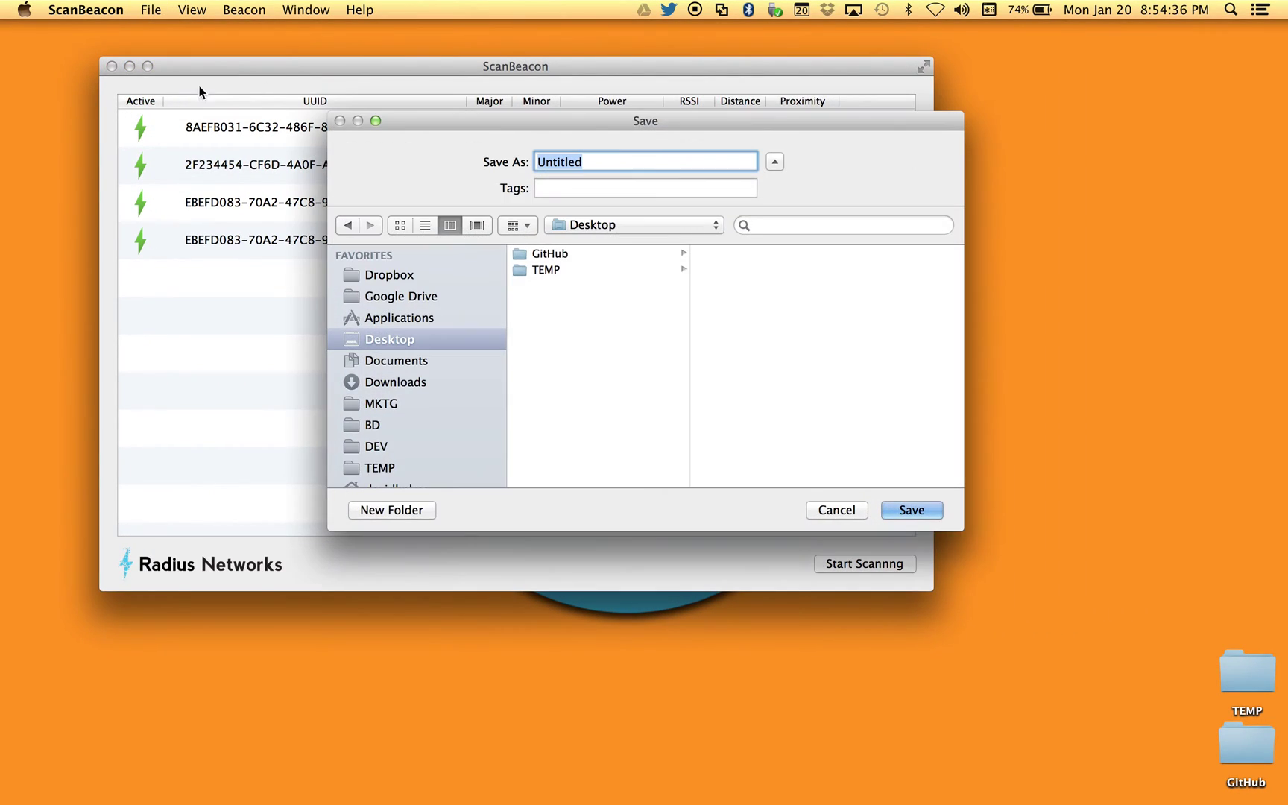
text(mybeacons)
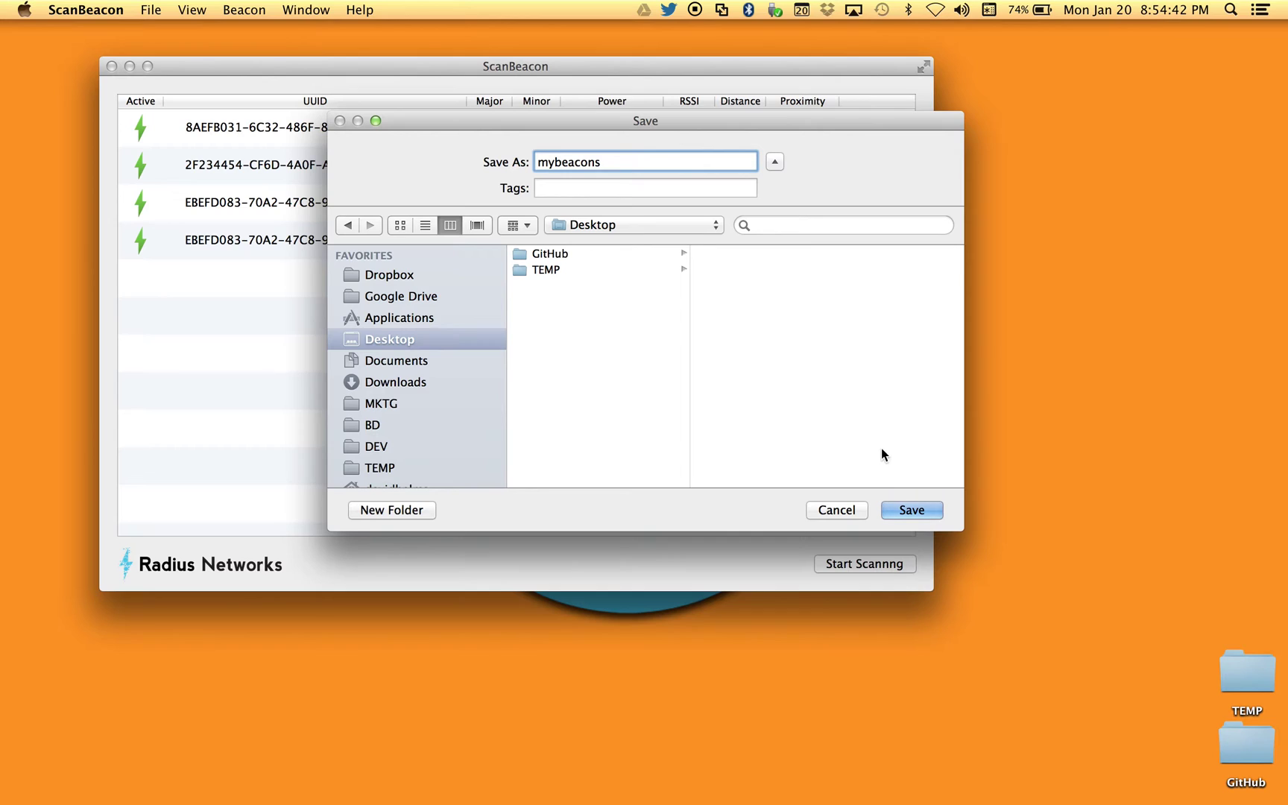
click(911, 509)
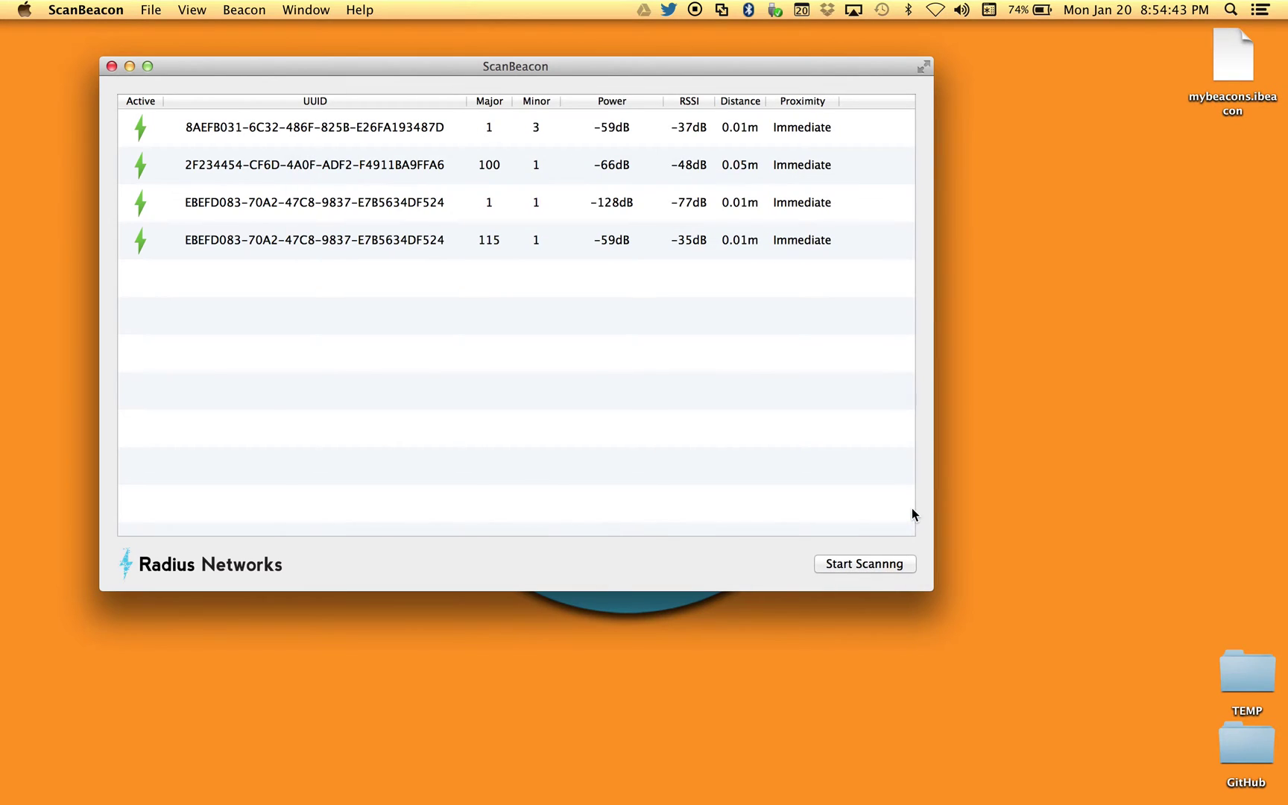
Open the saved mybeacons.ibeacon file in TextEdit, then enlarge and move its window to show every beacon entry.
double_click(1234, 66)
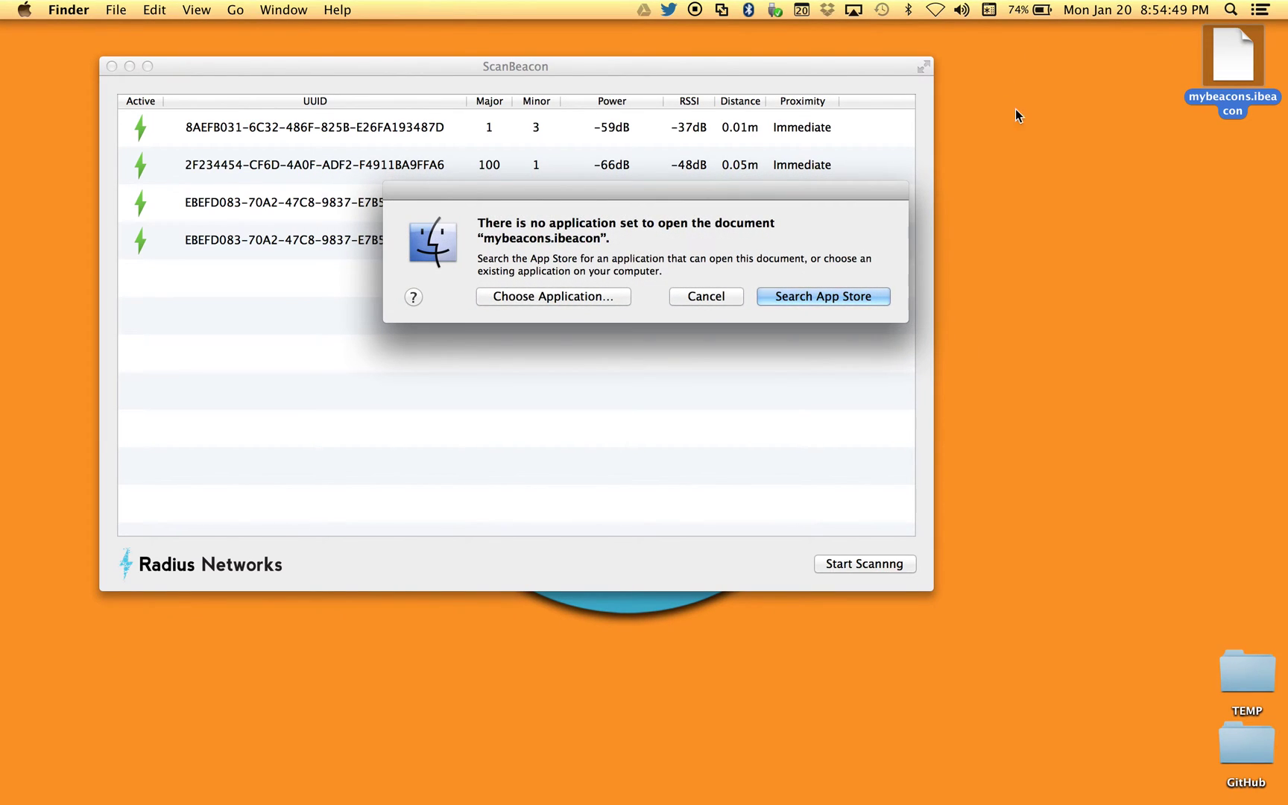
click(605, 296)
click(806, 178)
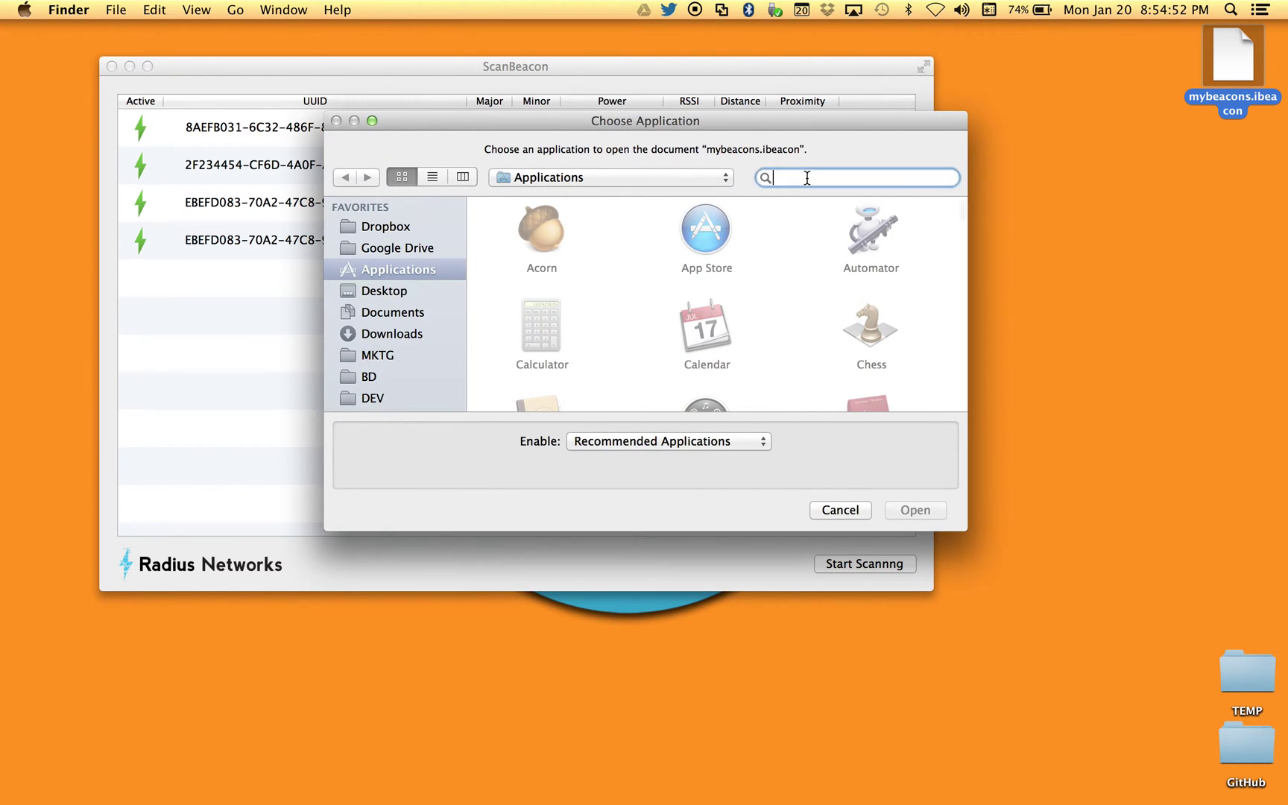
text(tex)
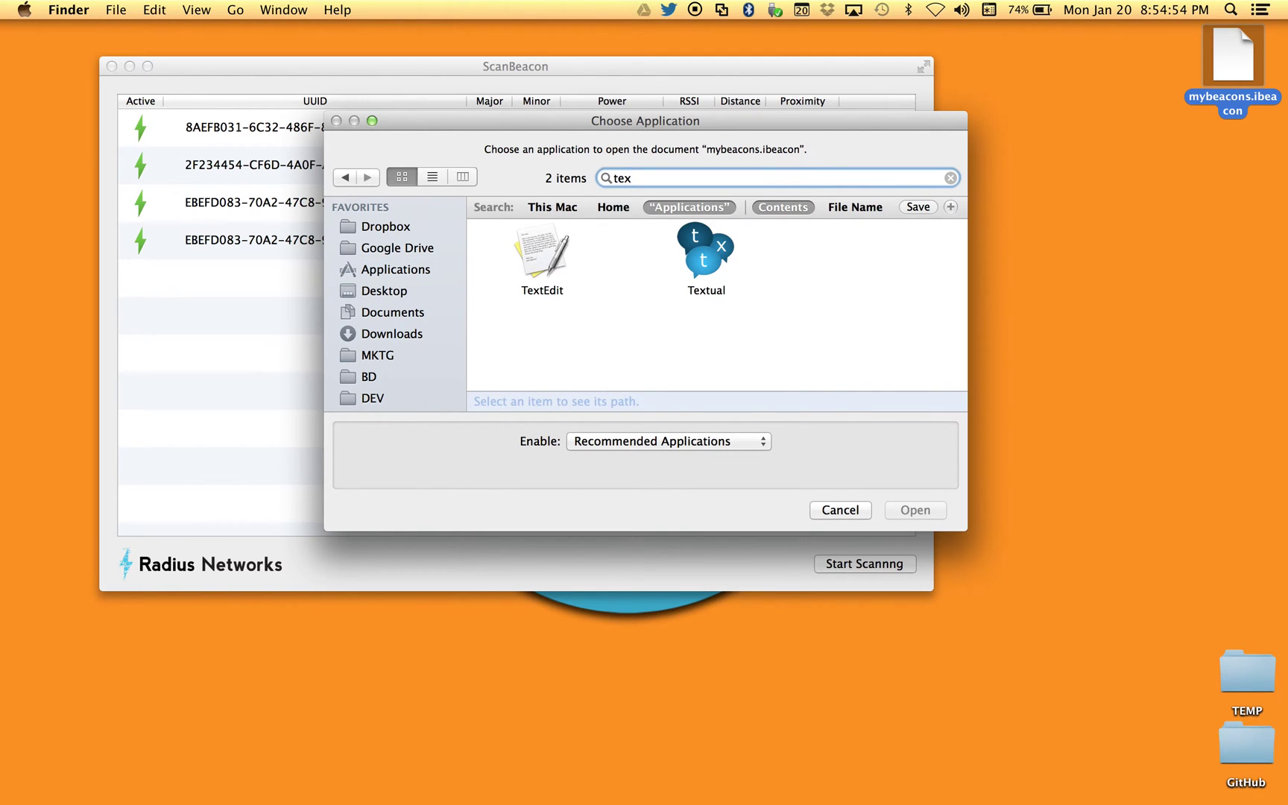
click(544, 252)
key(Return)
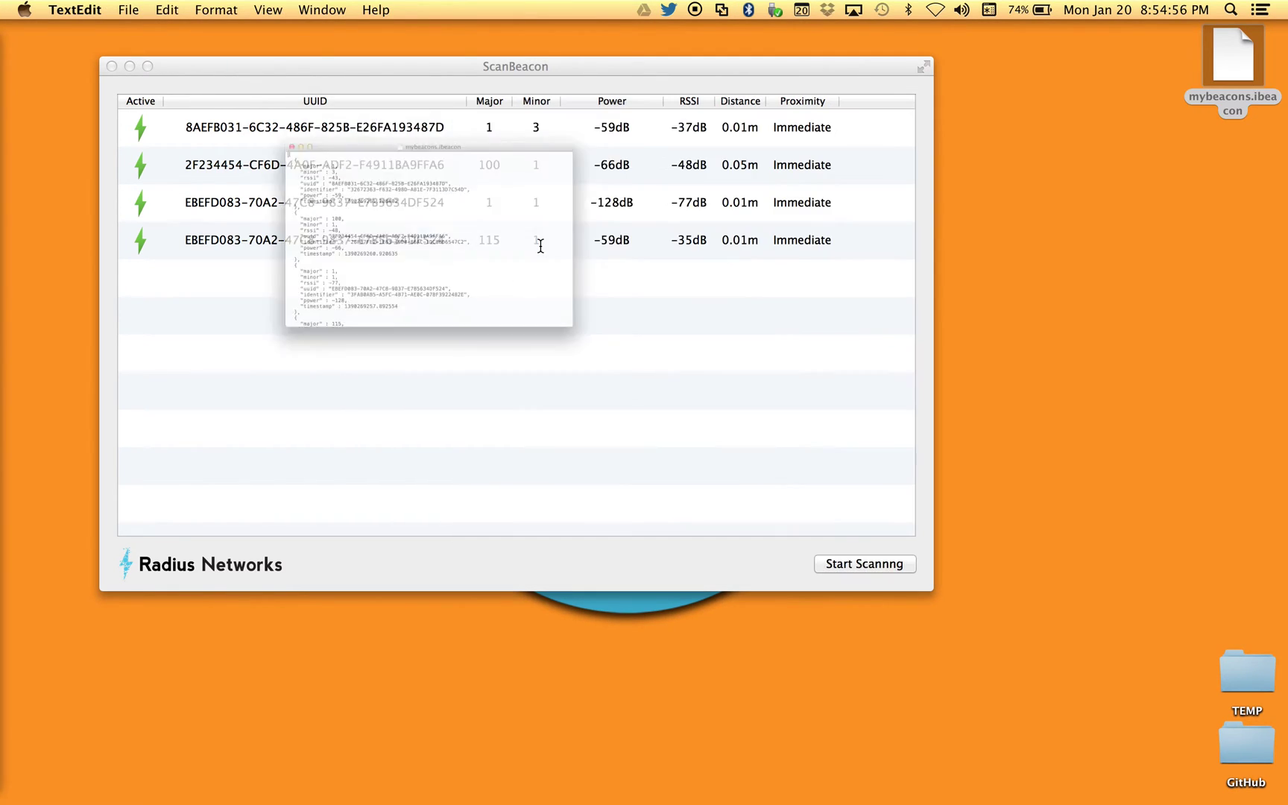
drag(715, 417, 824, 777)
drag(510, 60, 842, 44)
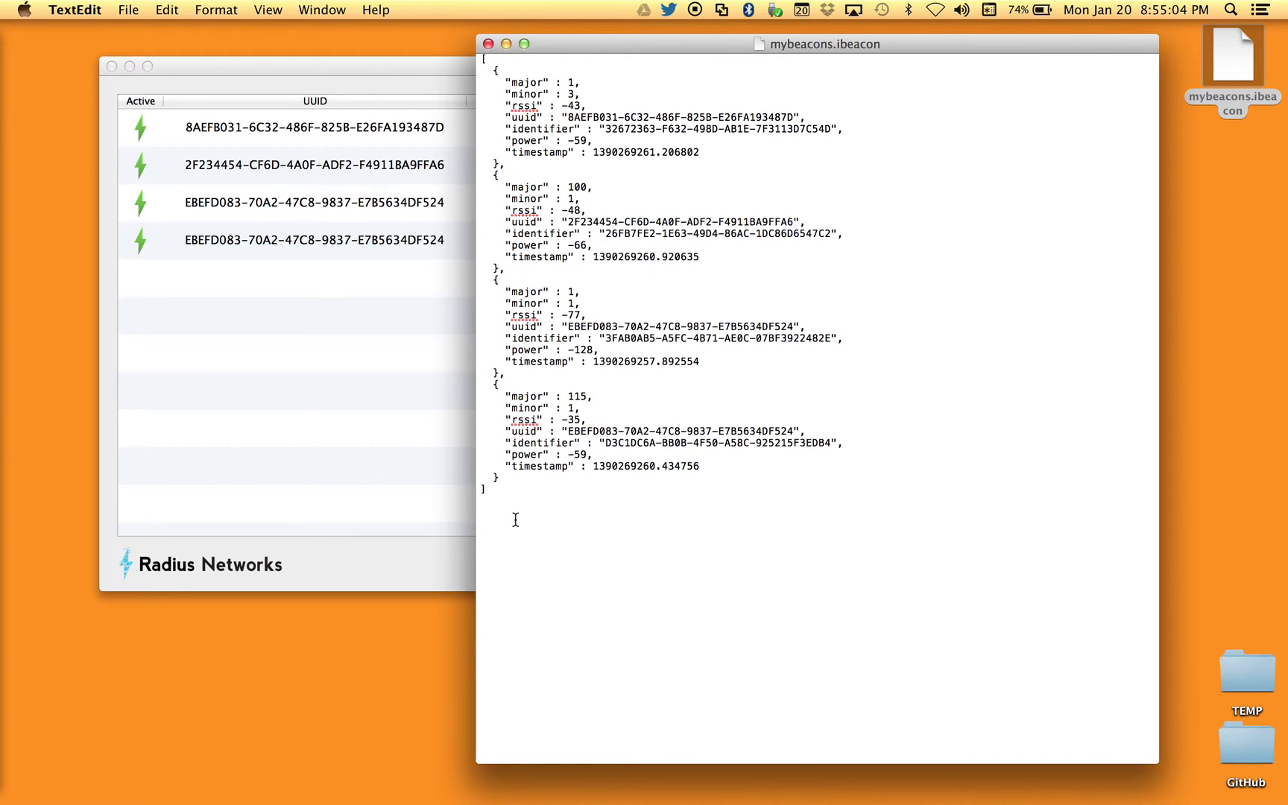
Highlight the entire beacon list text in mybeacons.ibeacon for review, then clear the selection.
drag(520, 497, 450, 56)
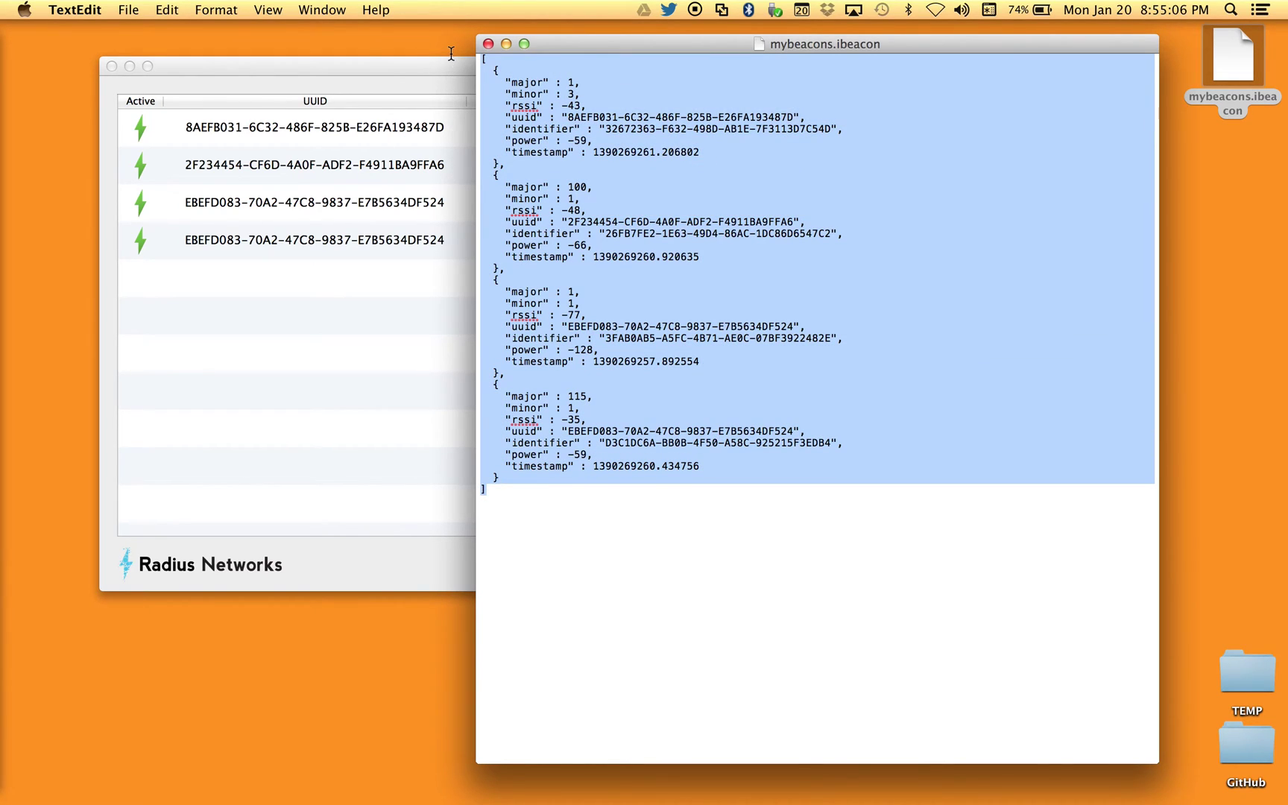
click(510, 492)
drag(510, 492, 457, 52)
click(525, 495)
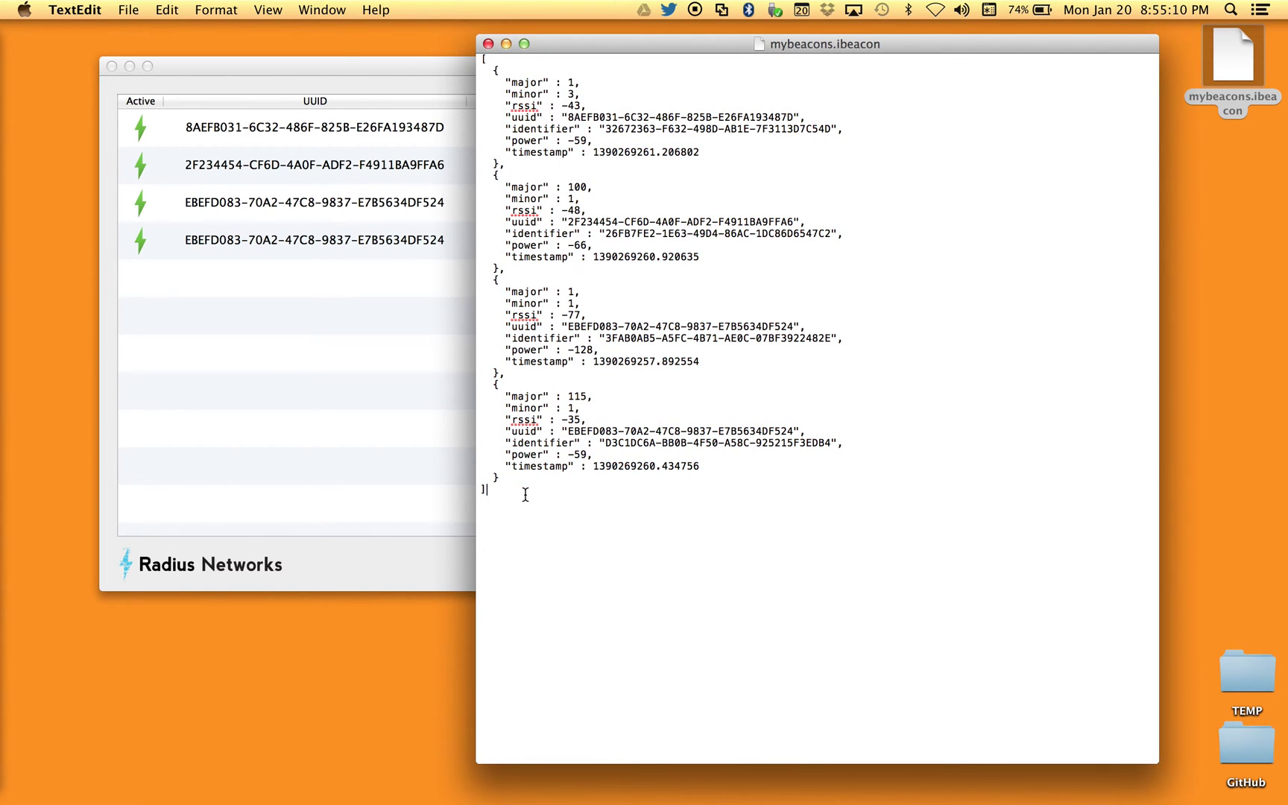
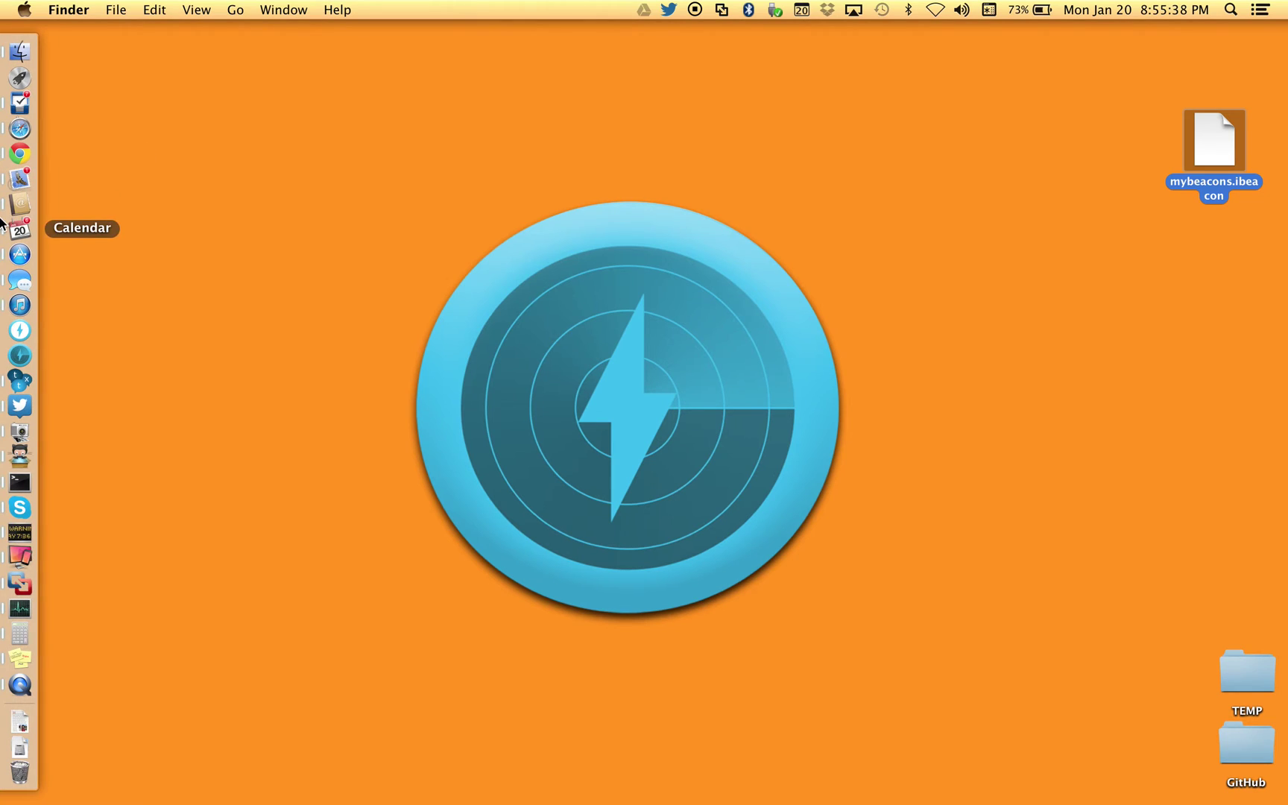
Switch to ScanBeacon by launching it again and load the saved mybeacons.ibeacon file into the empty beacon list.
click(23, 364)
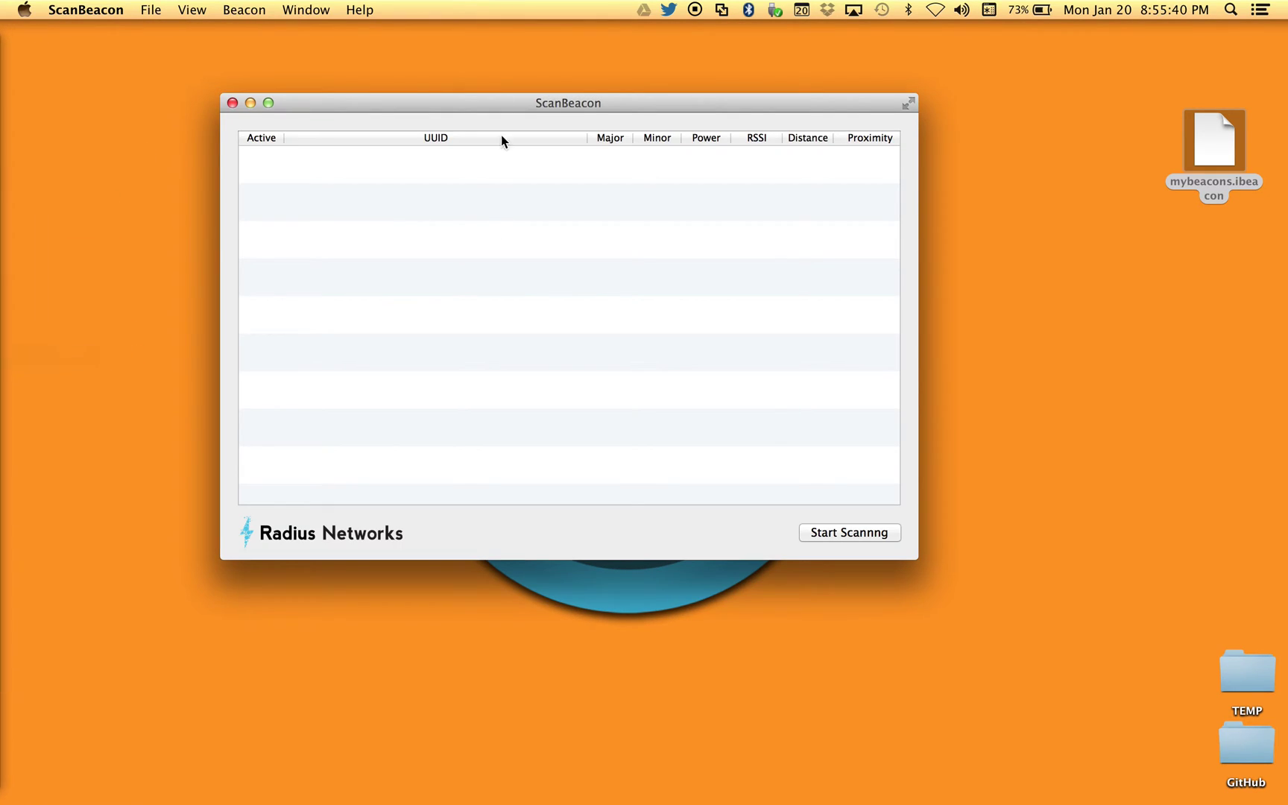
drag(490, 102, 463, 125)
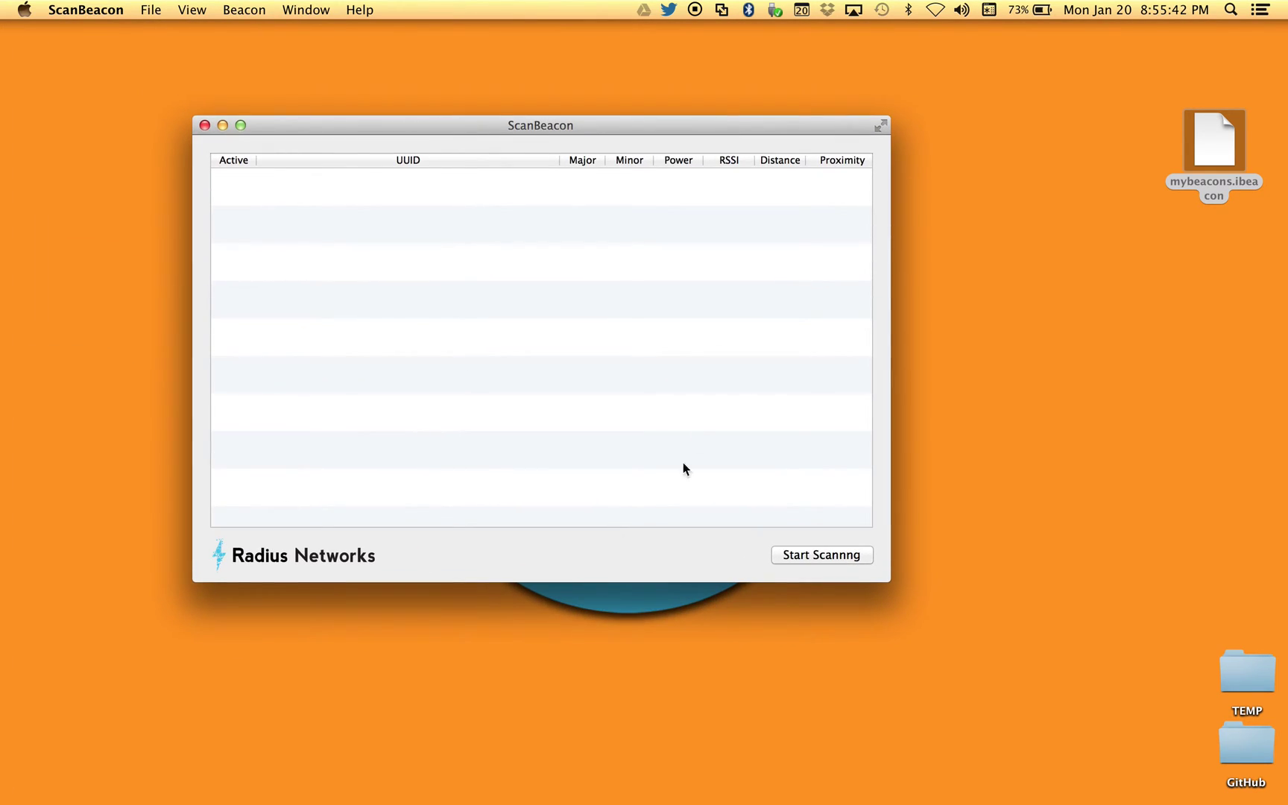
click(149, 10)
click(175, 34)
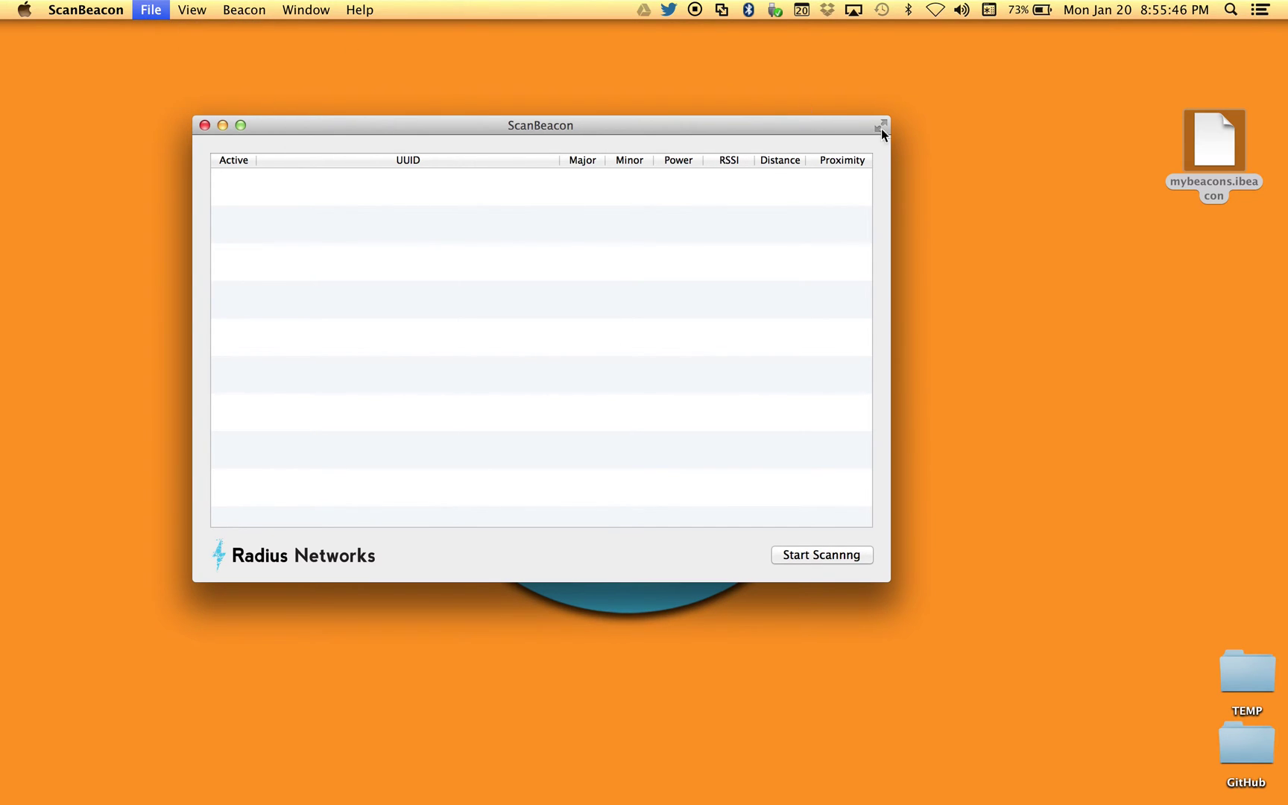
double_click(685, 194)
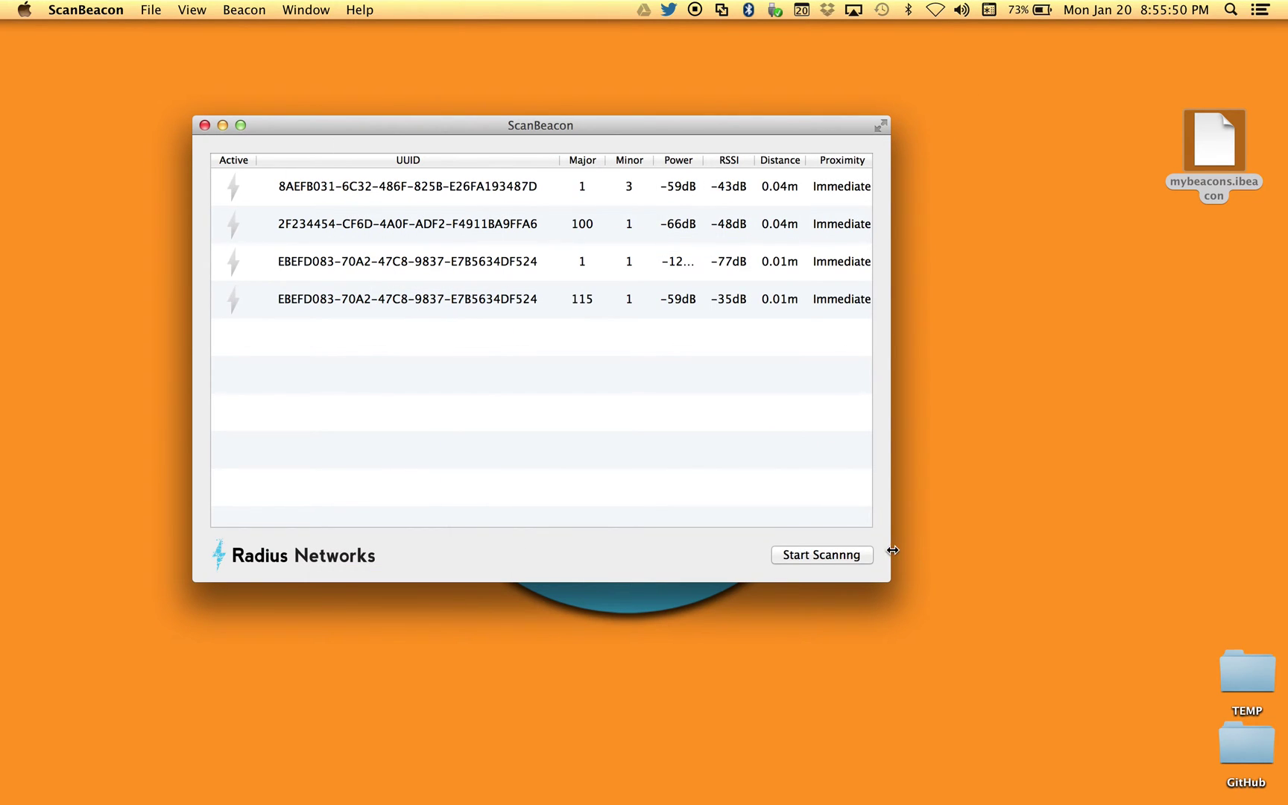
Widen the ScanBeacon window to fit all columns and reposition it clear of the mybeacons.ibeacon file on the desktop.
drag(891, 554, 1115, 544)
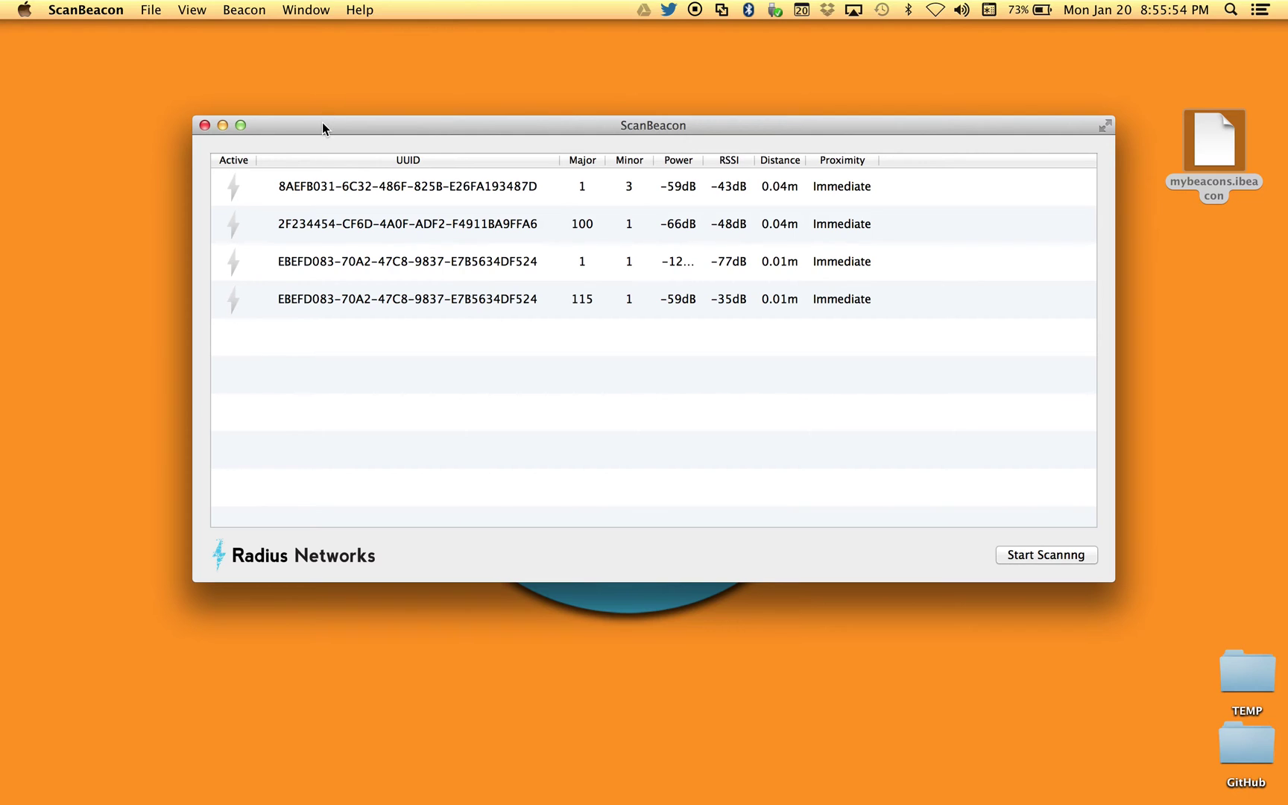
drag(322, 121, 283, 79)
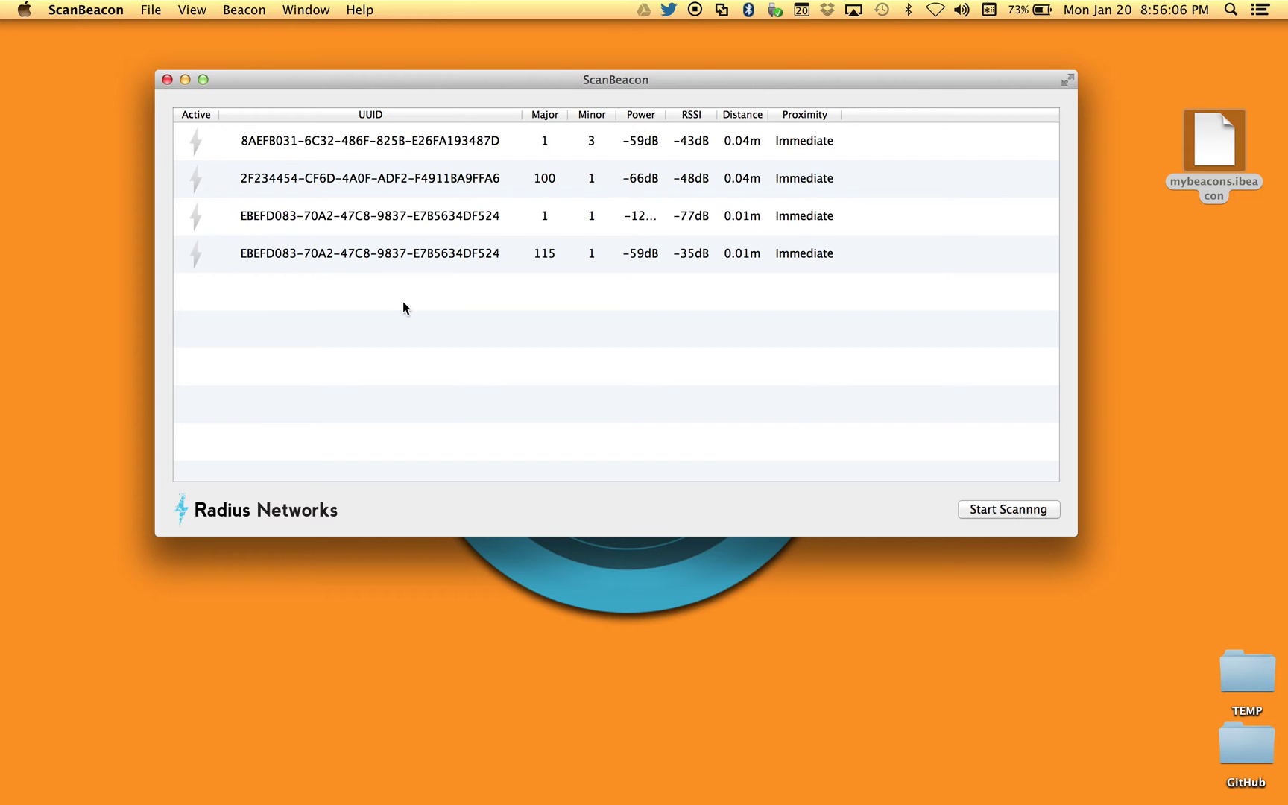
click(1214, 149)
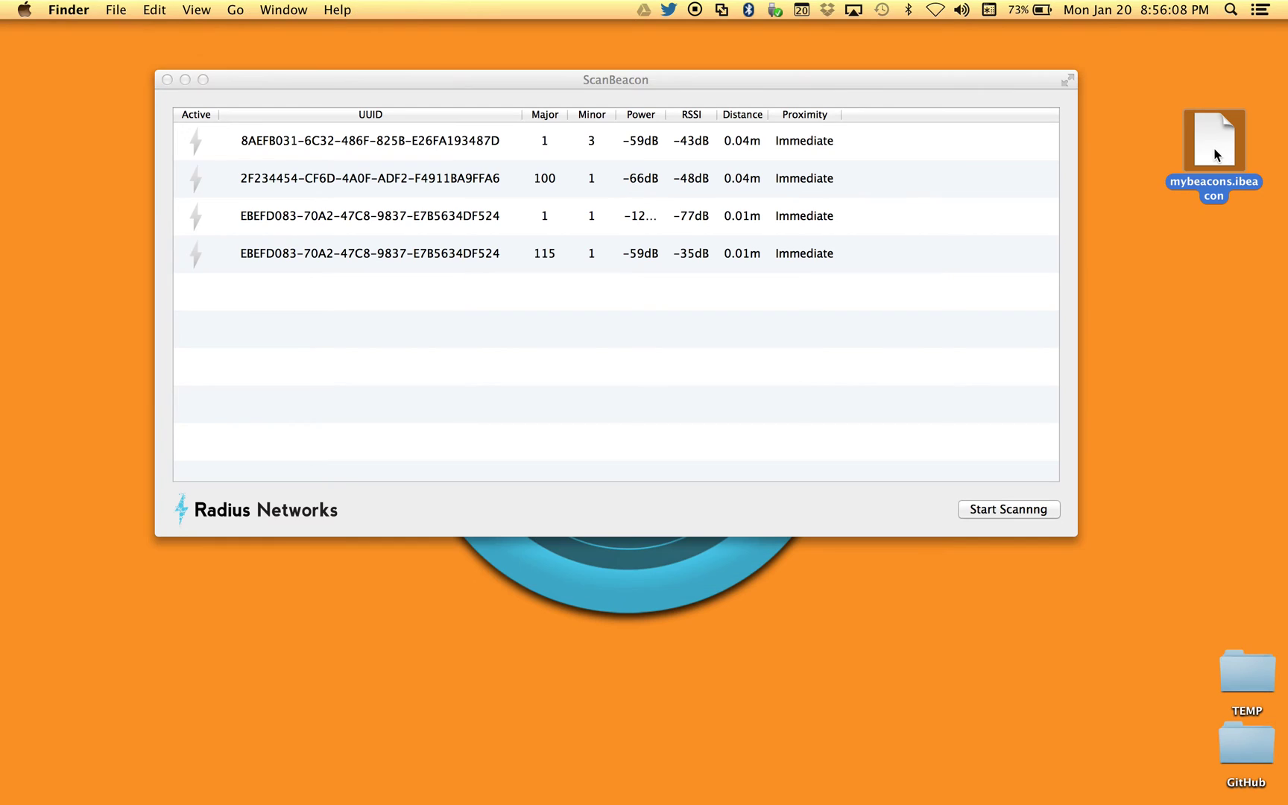
click(858, 81)
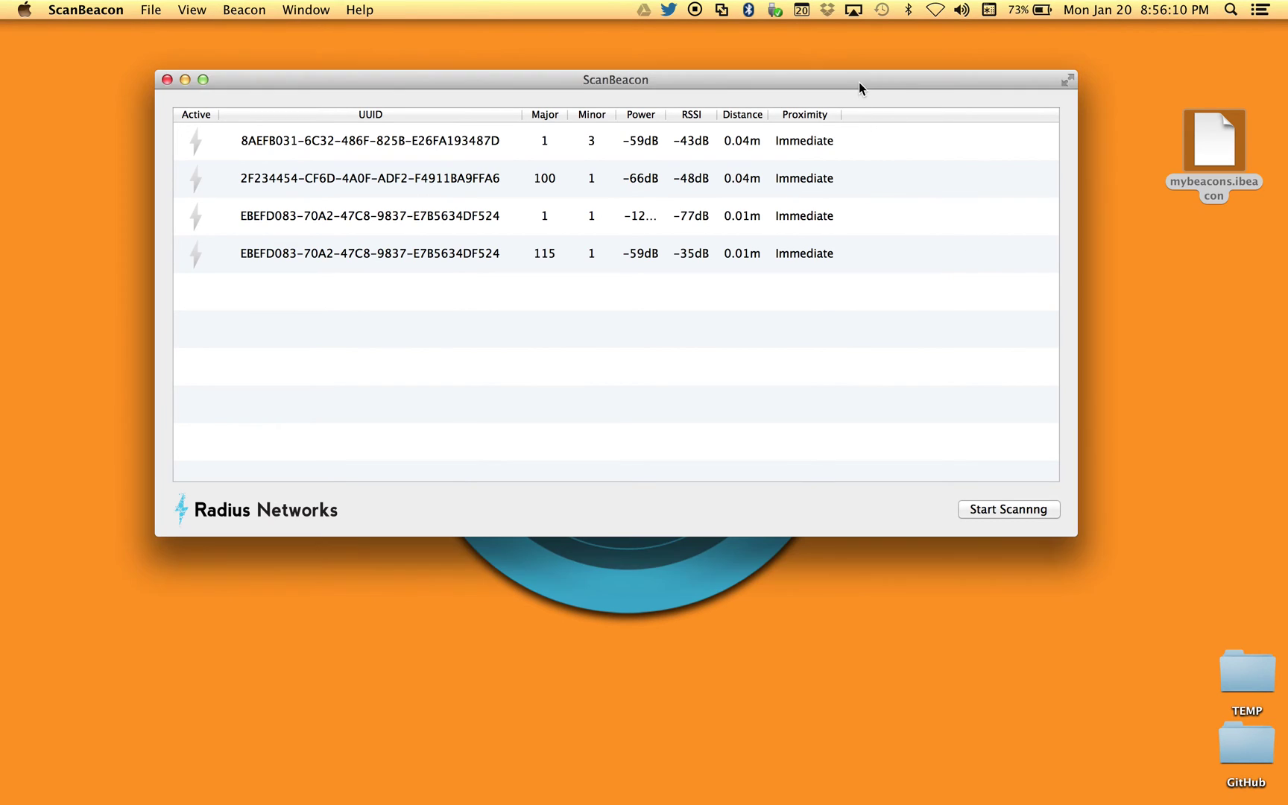
drag(858, 81, 915, 89)
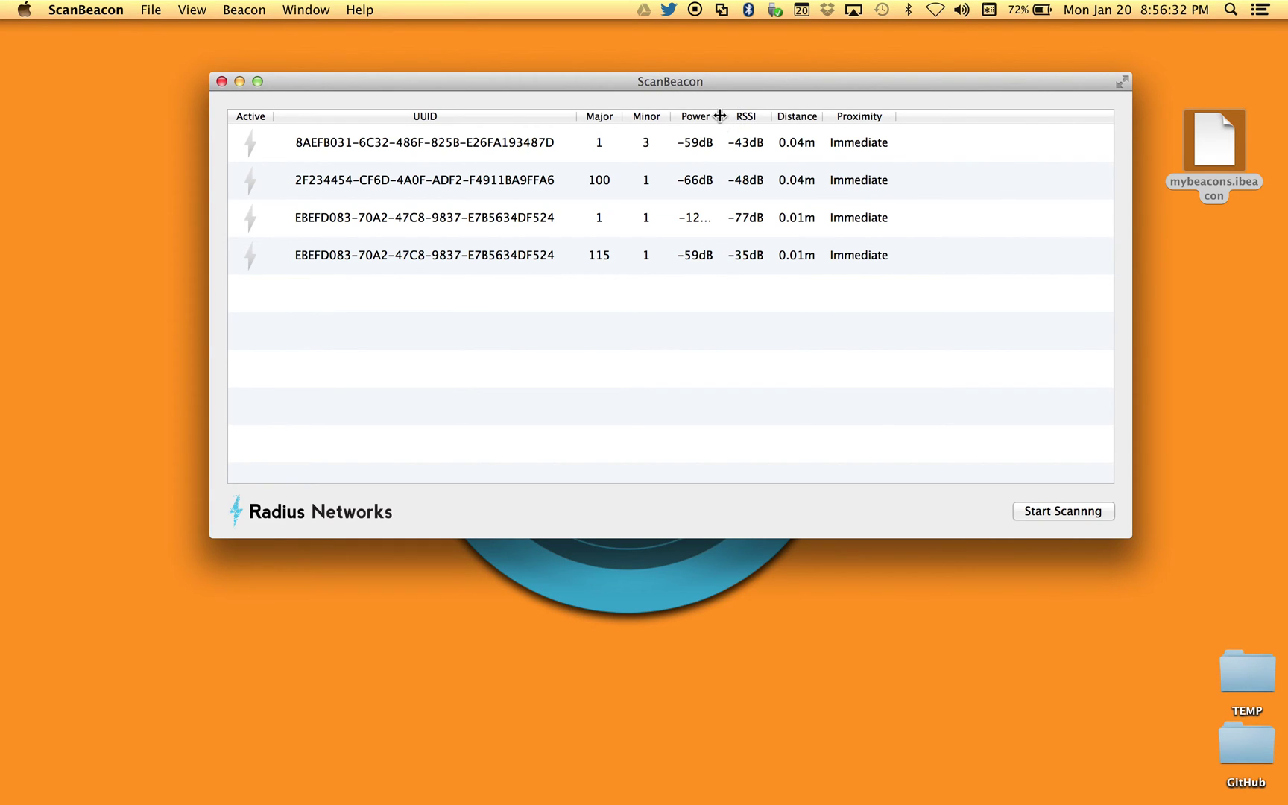
Widen the Power column to fit its full values, select the third beacon, and move the window slightly lower.
drag(719, 116, 805, 115)
click(737, 216)
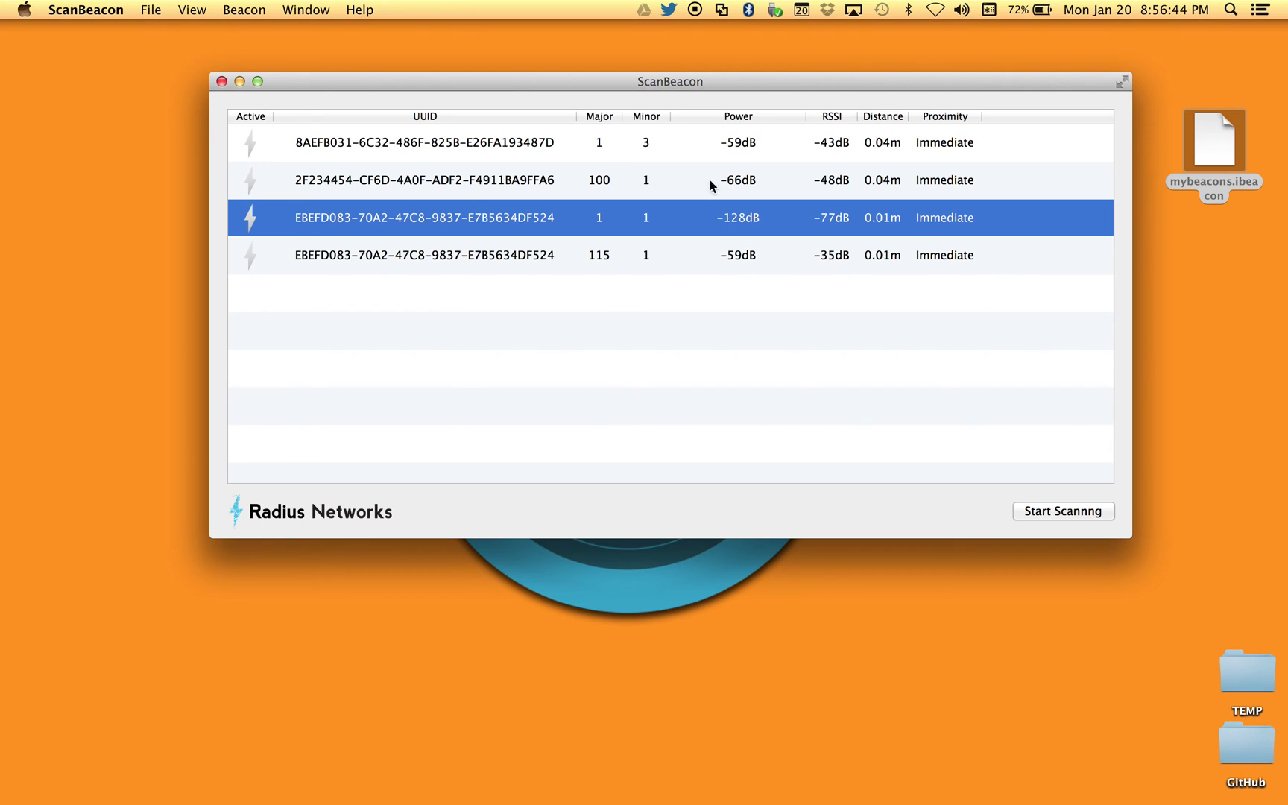
drag(704, 83, 666, 127)
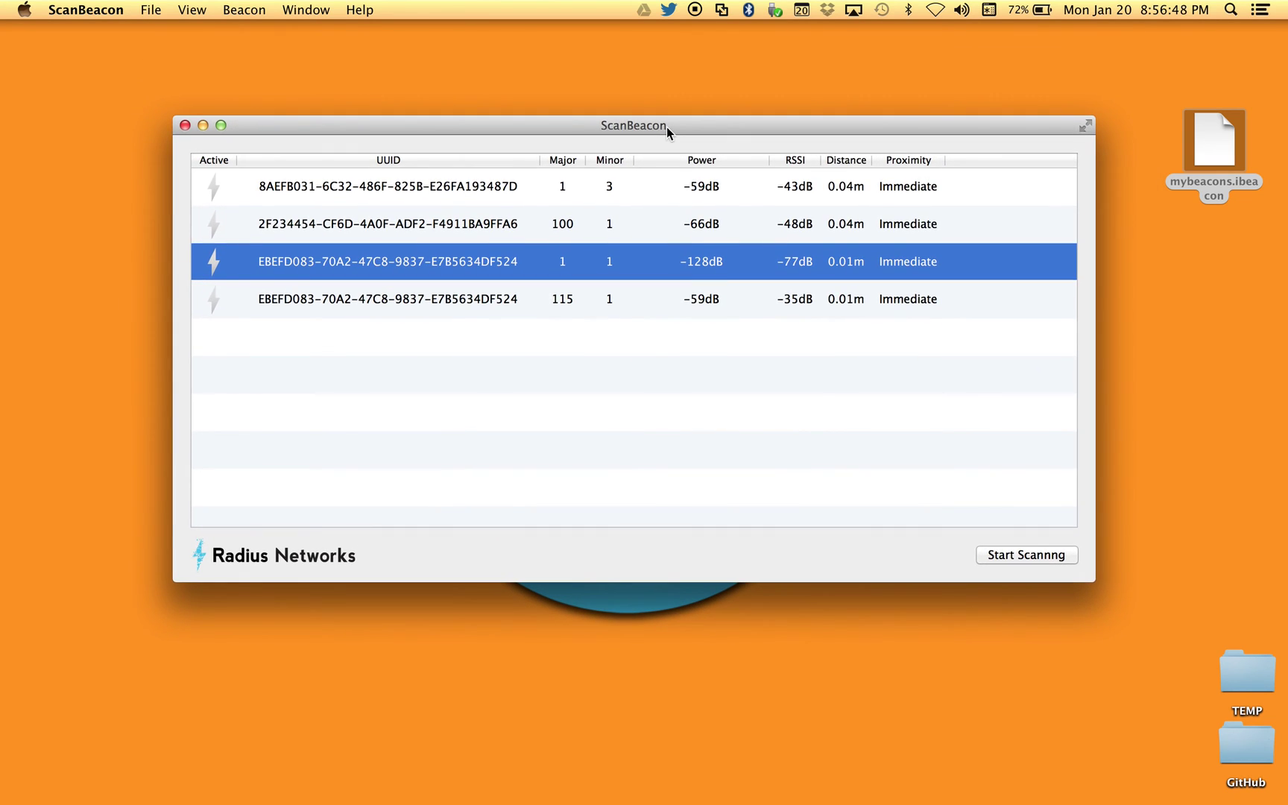